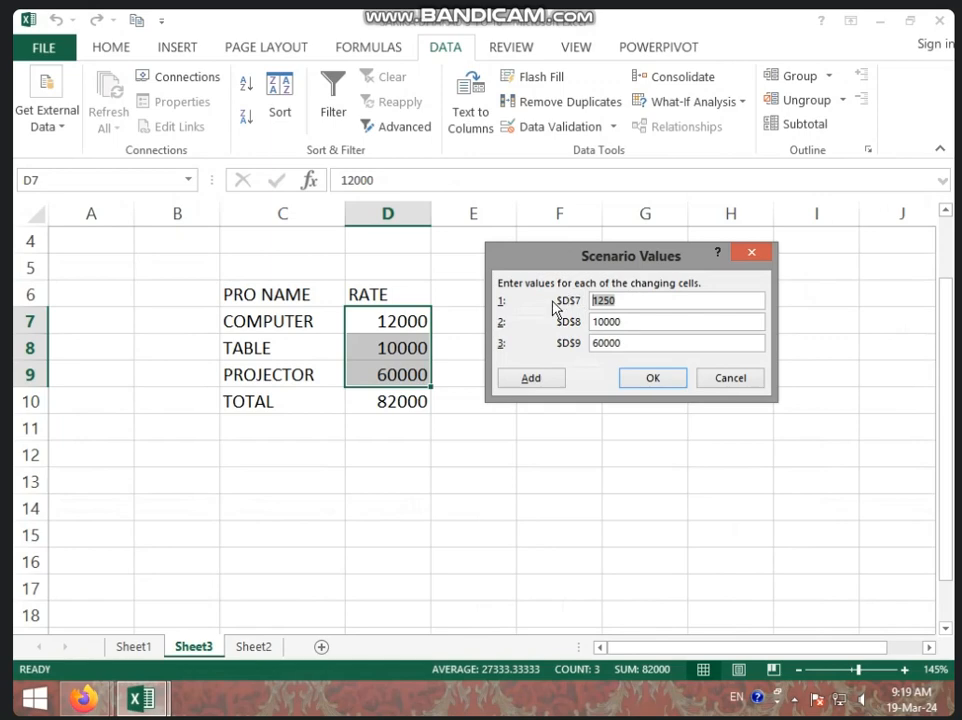
Set the MEDIUM RATE scenario values to 10000 for D7, 8000 for D8 and 55000 for D9.
type("10000")
double_click(643, 323)
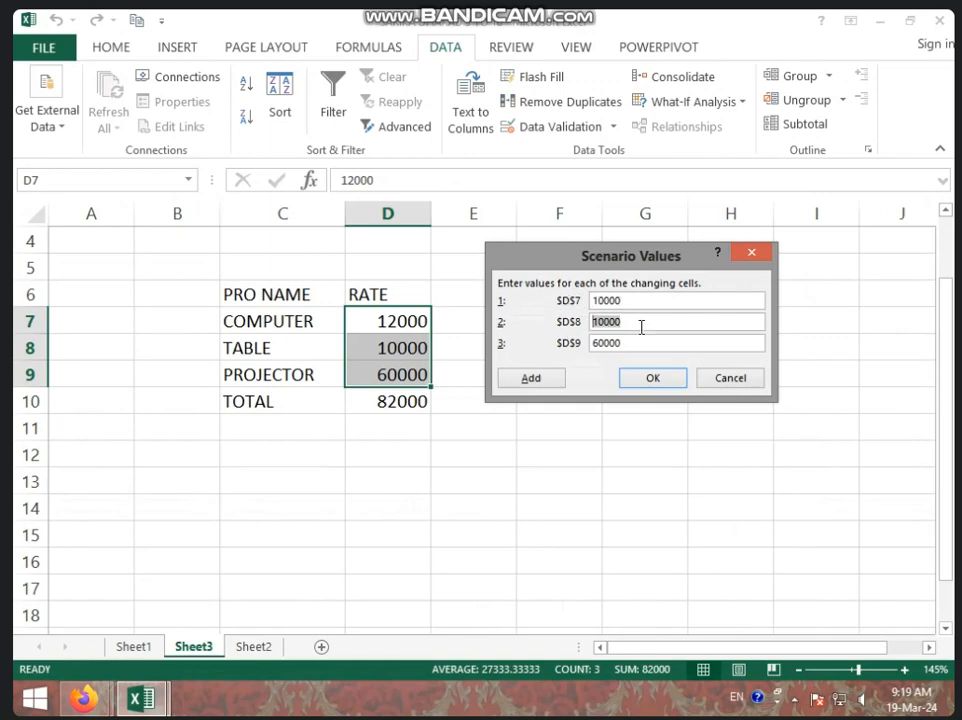
type("8000")
left_click_drag(640, 343, 589, 347)
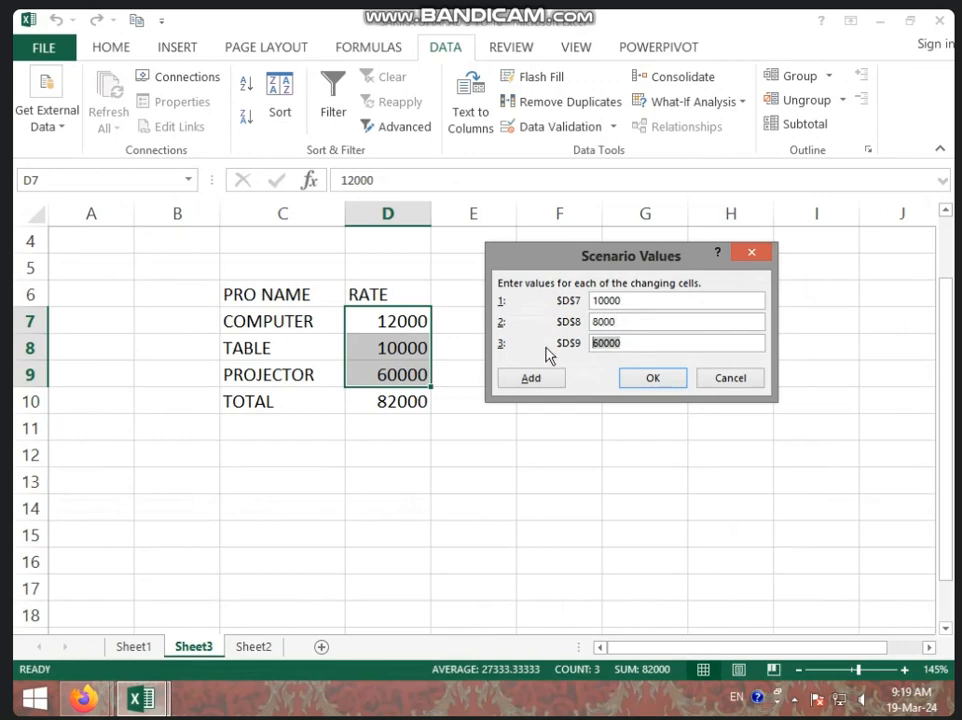
type("5500")
left_click(643, 380)
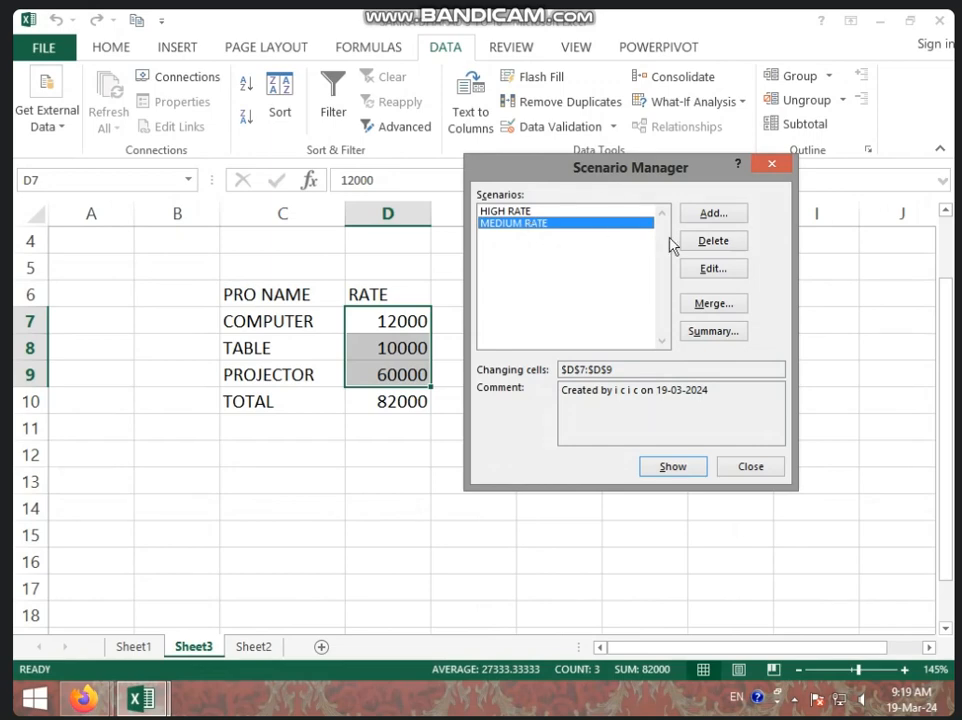
Add a new scenario named LOW RATE with D7:D9 as its changing cells.
left_click(714, 215)
type("LOW")
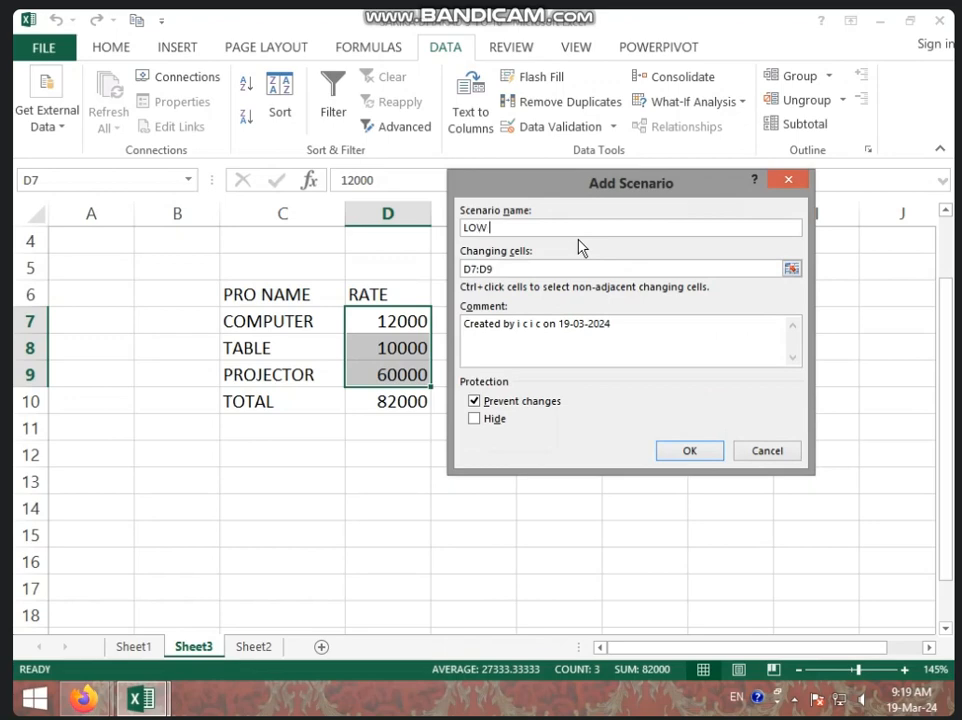
type(" RATE")
left_click(700, 450)
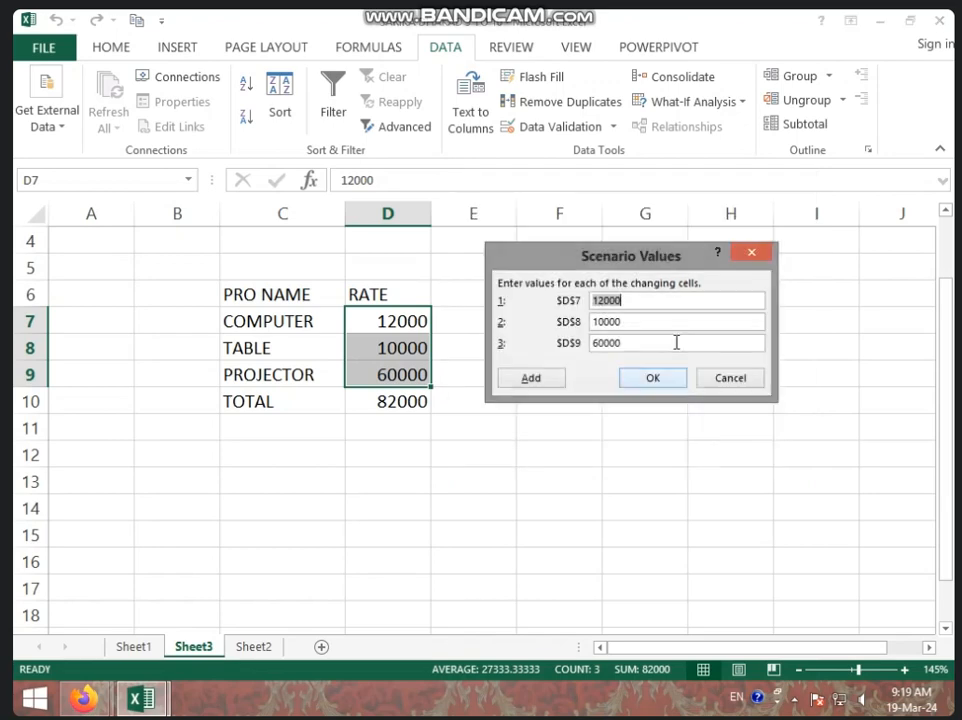
Set the LOW RATE scenario's value for D7 to 5000.
left_click(655, 300)
left_click_drag(618, 302, 585, 311)
type("8000")
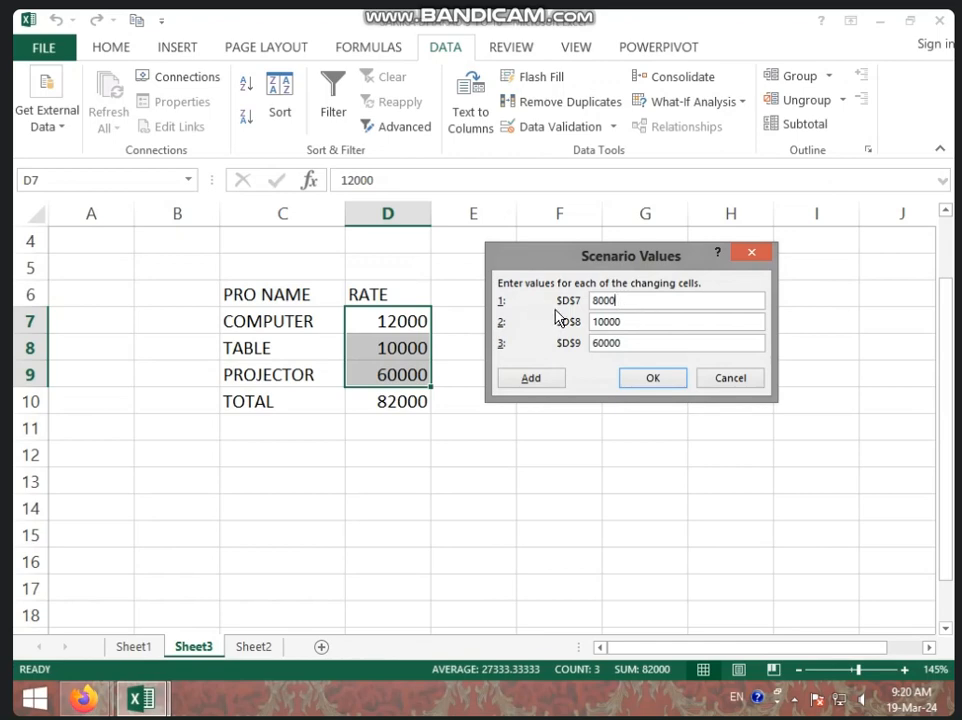
key("BackSpace")
key("BackSpace")
key("BackSpace")
key("BackSpace")
type("5000")
Set the LOW RATE values for D8 to 6000 and D9 to 40000, and save the scenario.
left_click(609, 324)
key("BackSpace")
key("BackSpace")
key("BackSpace")
type("6000")
double_click(633, 343)
type("40")
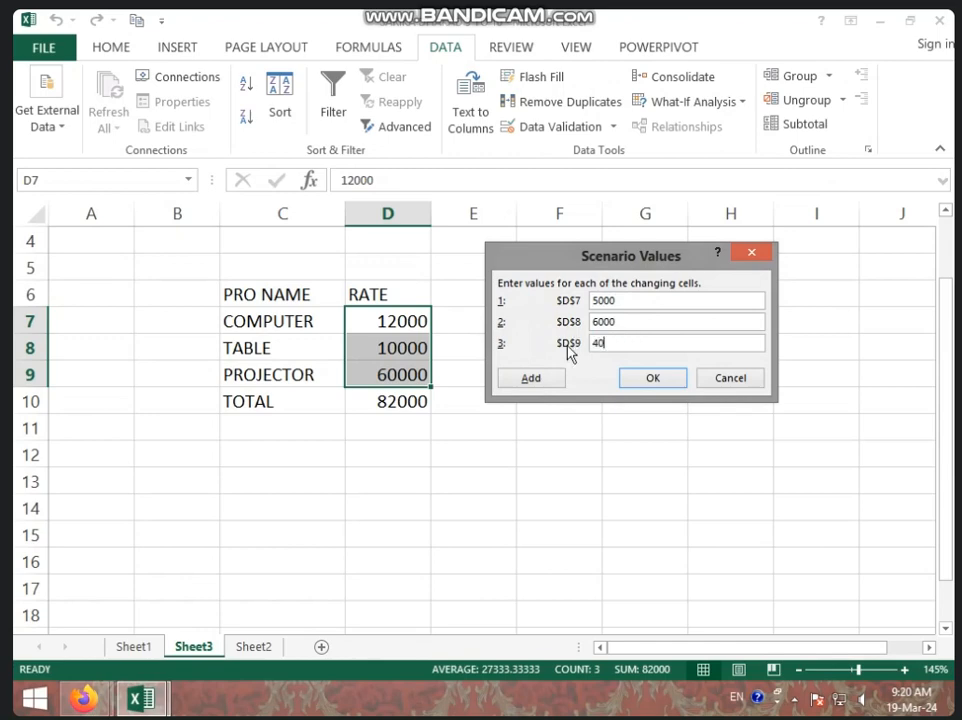
type("000")
left_click(668, 382)
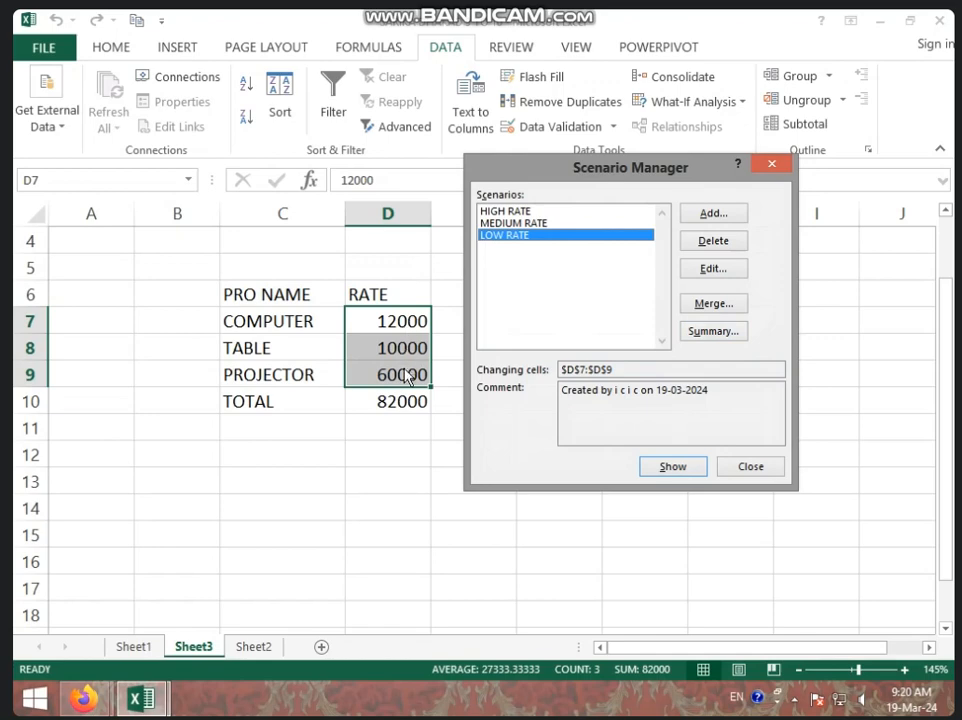
Show the HIGH RATE scenario in the sheet and generate a scenario summary report with D10 as the result cell.
left_click(508, 214)
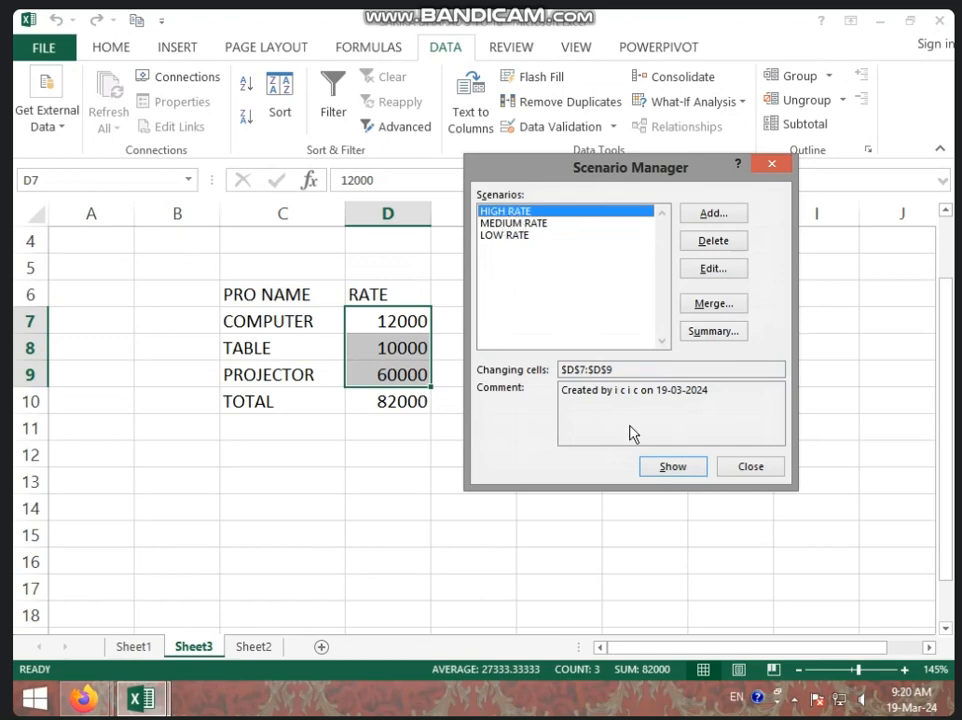
left_click(673, 467)
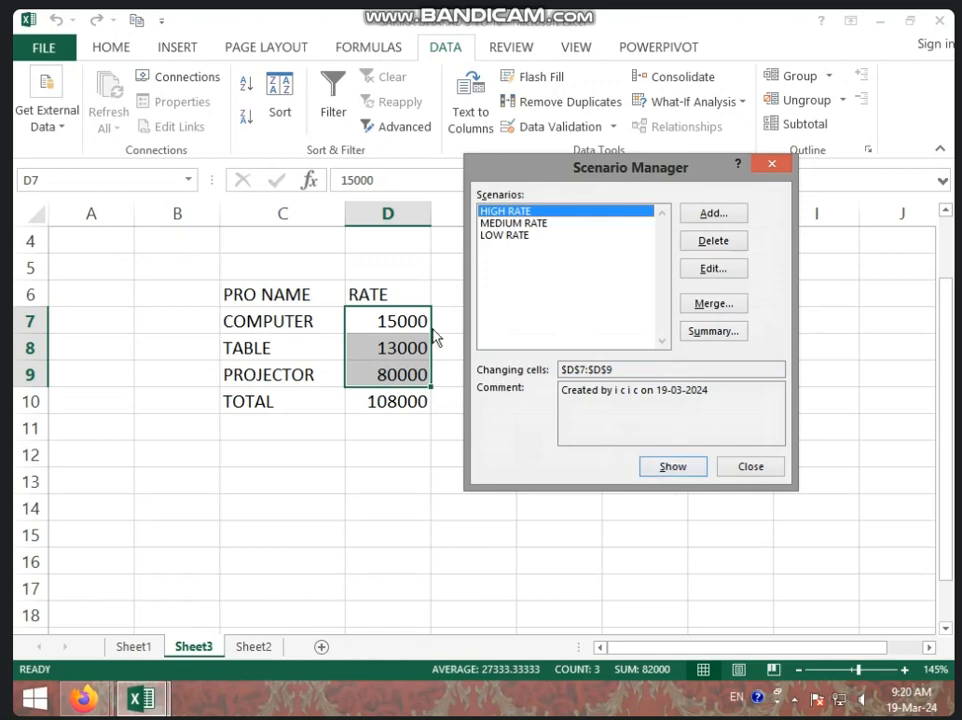
left_click(724, 336)
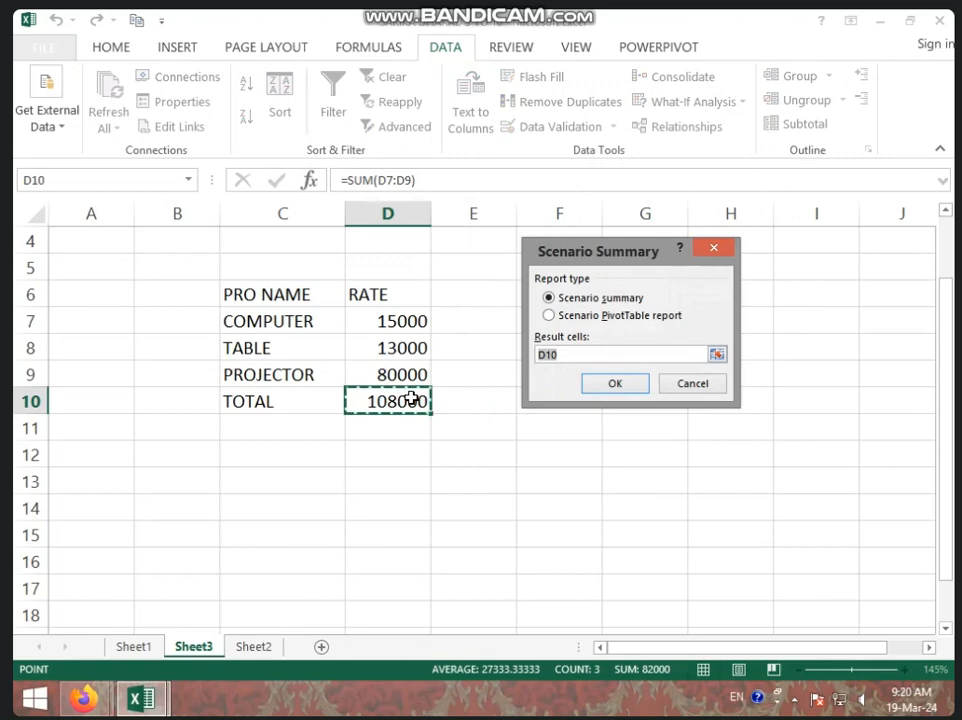
left_click(616, 386)
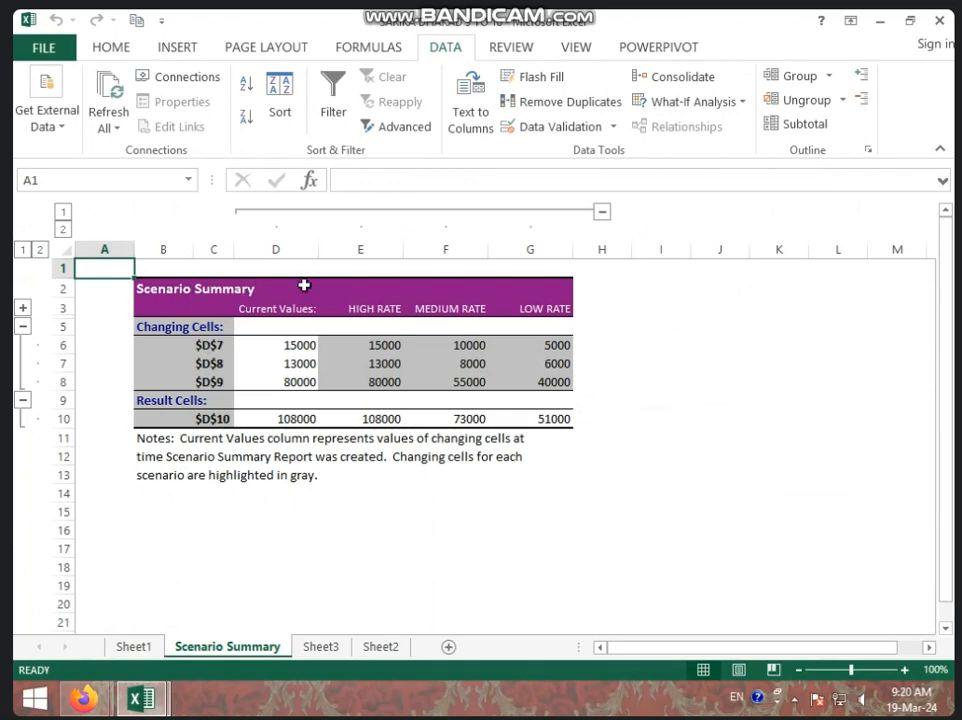
Replace the $D$7 label in cell C6 of the summary with COMPUTER and widen column C to fit it.
left_click(205, 362)
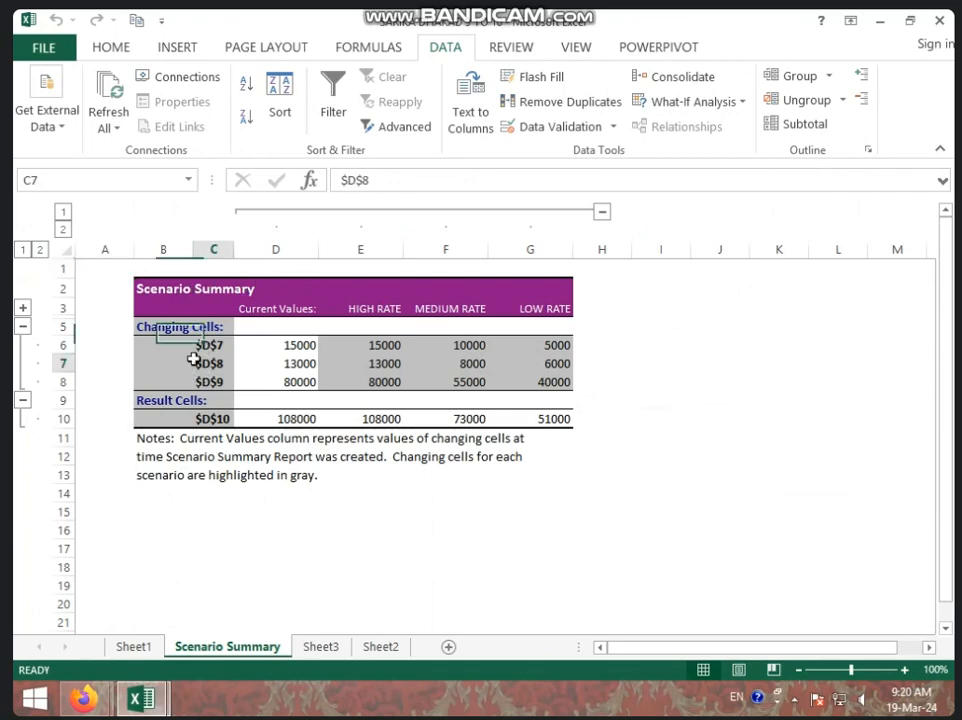
left_click(208, 381)
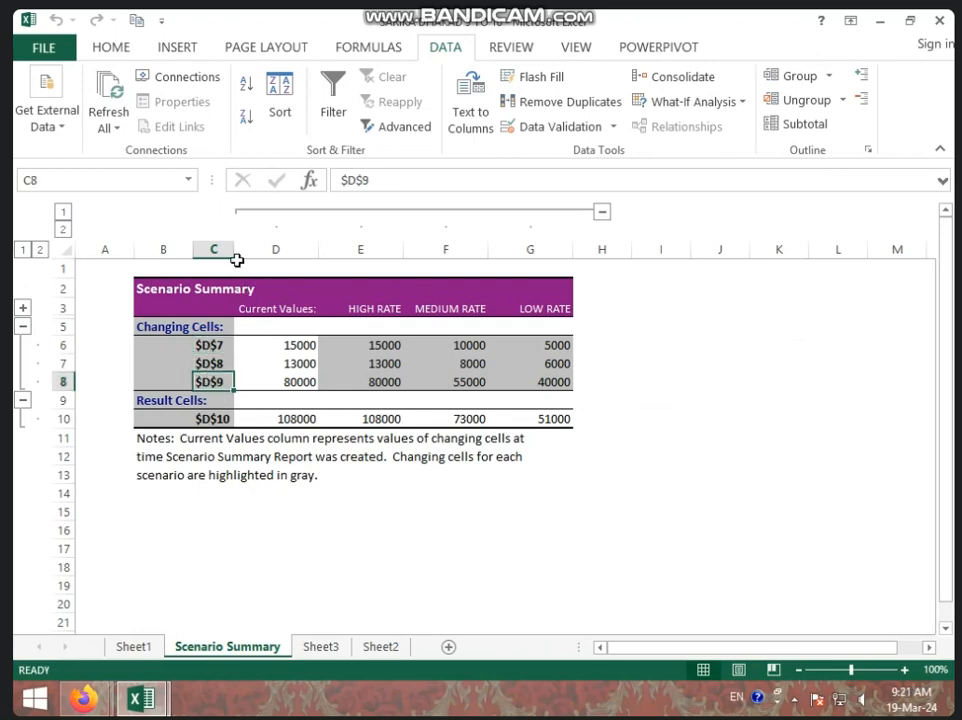
left_click_drag(237, 253, 253, 256)
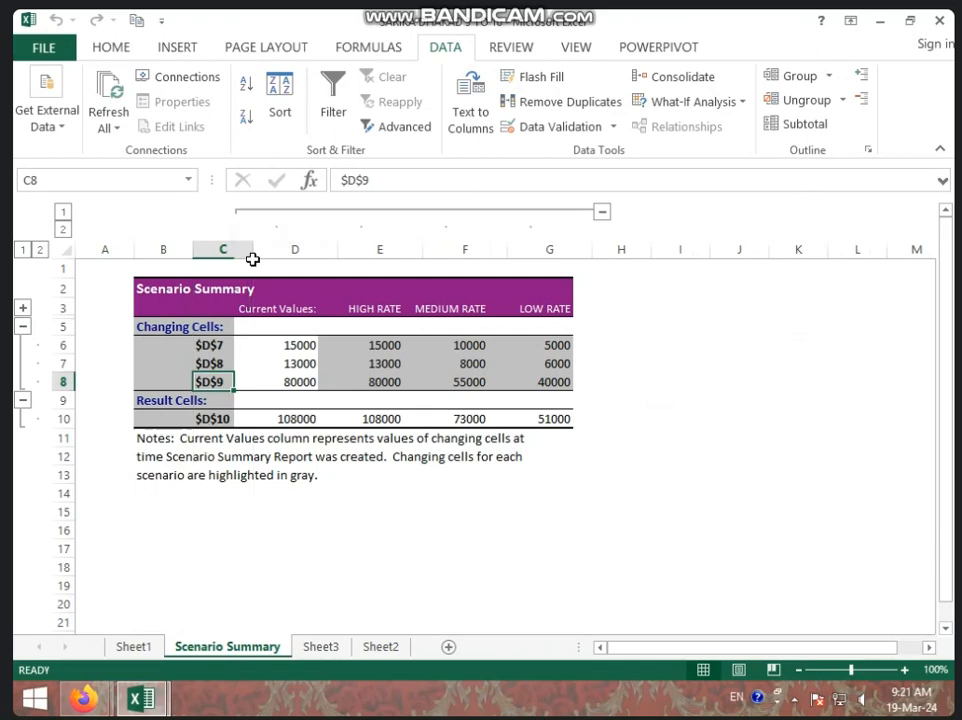
left_click(212, 348)
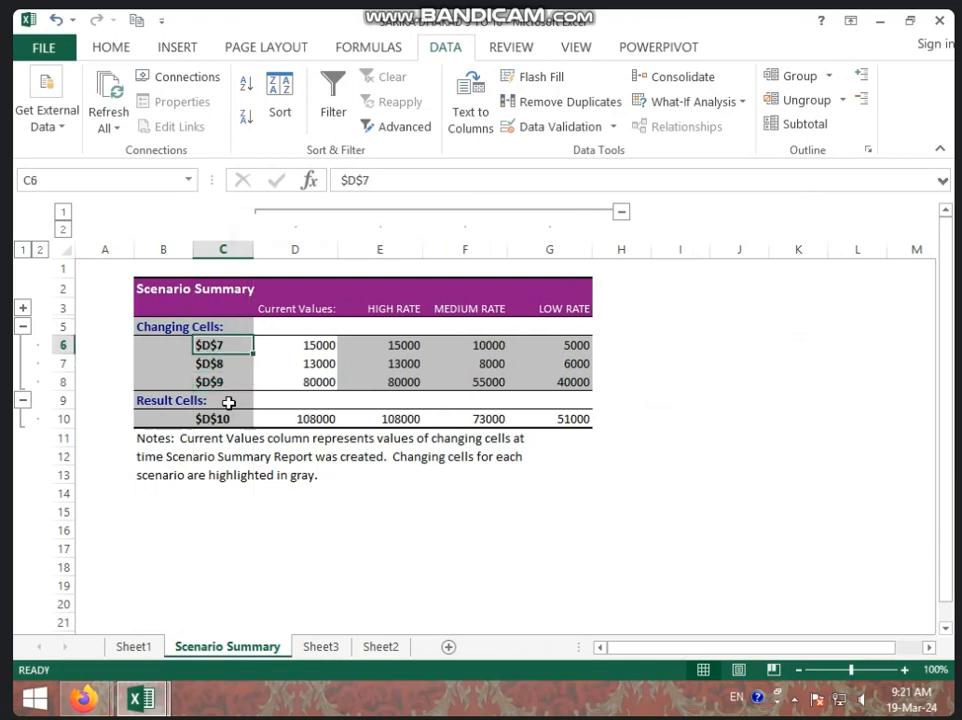
type("N")
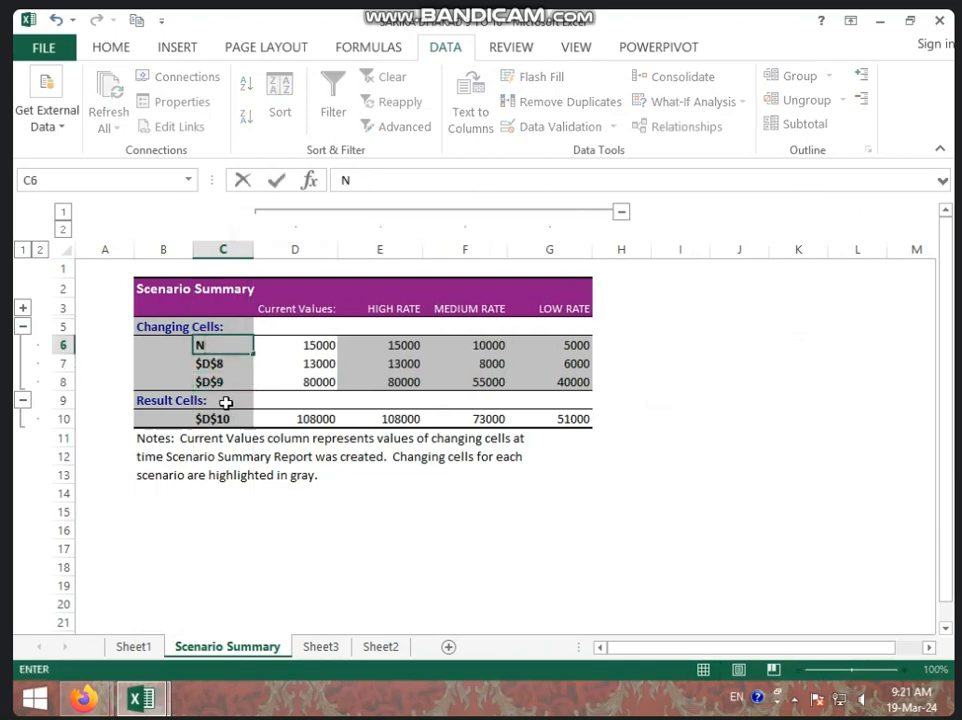
key("BackSpace")
type("COMPUTER")
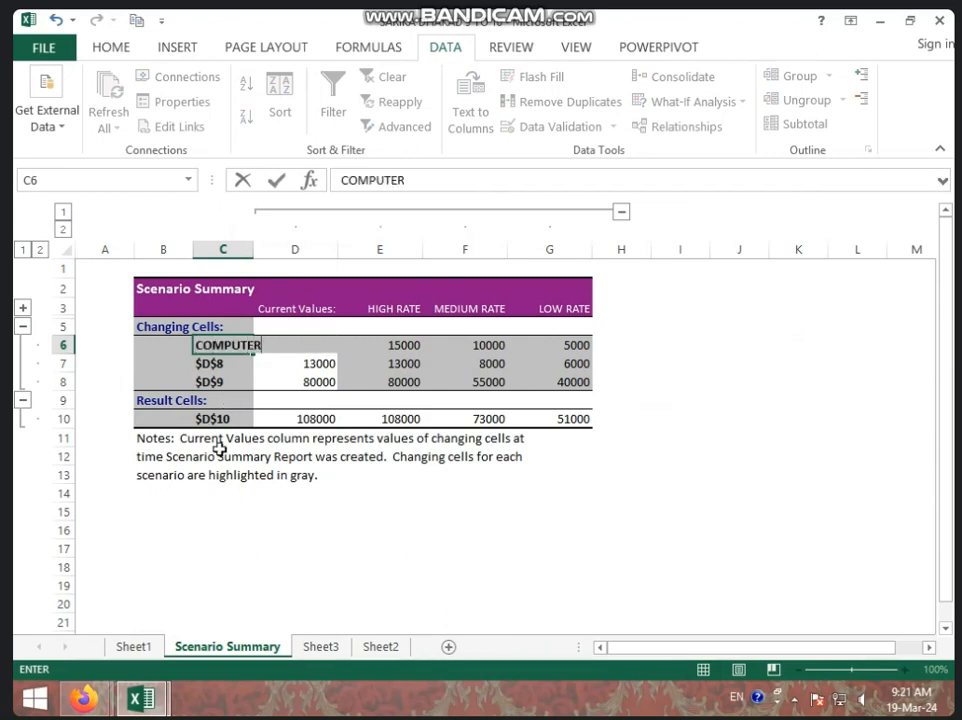
left_click(221, 420)
left_click_drag(254, 250, 278, 250)
Relabel the summary's $D$8, $D$9 and $D$10 rows as TABLE, PROJECTOR and TOTAL.
left_click(235, 364)
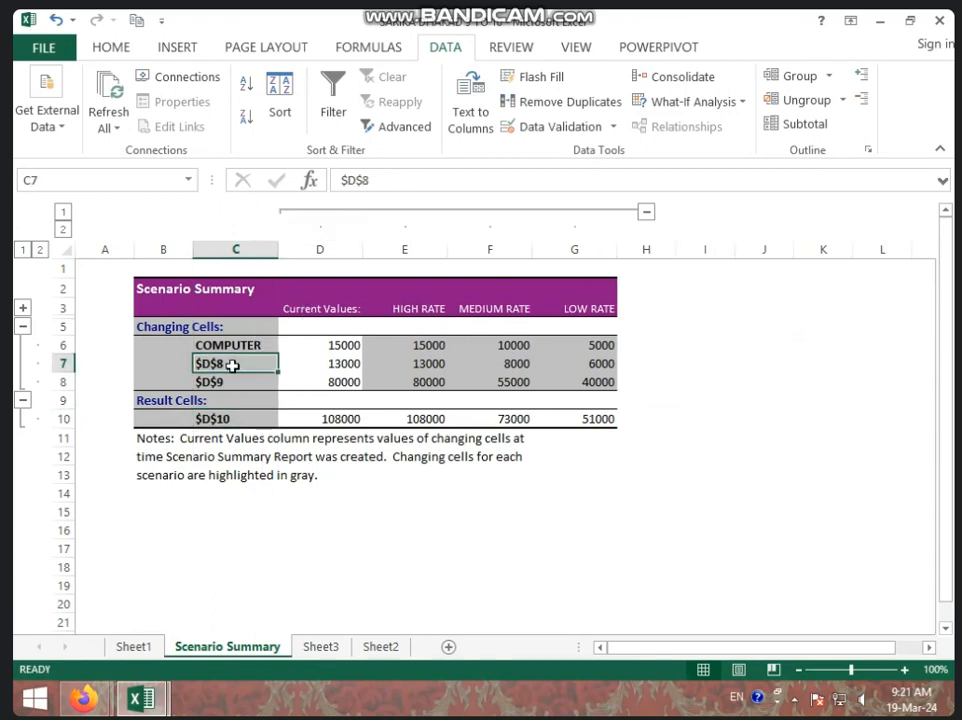
type("TABLE")
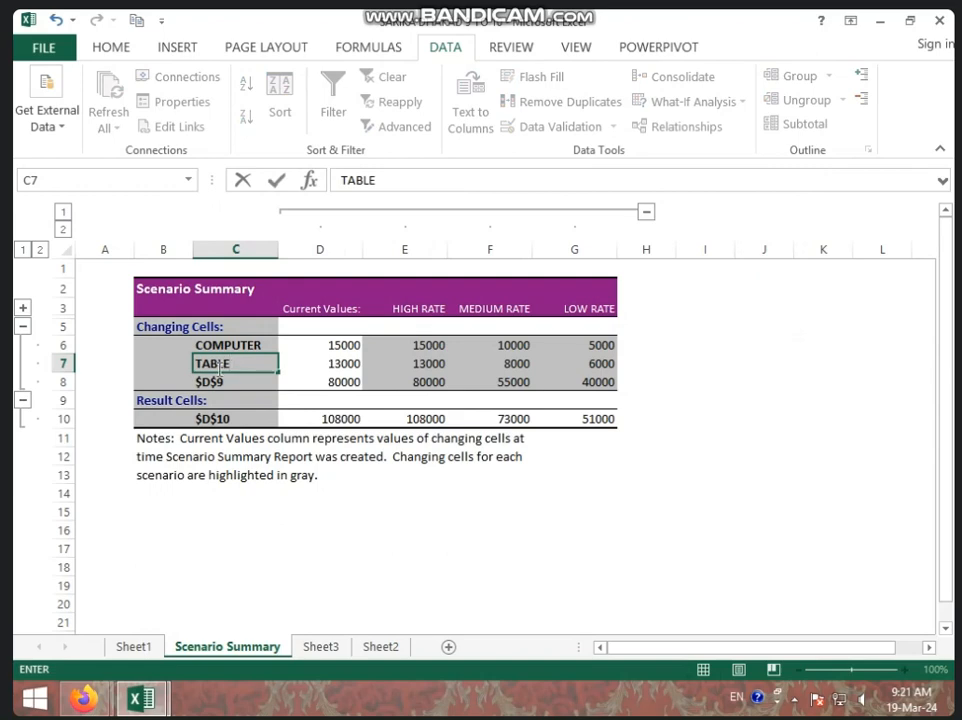
left_click(231, 377)
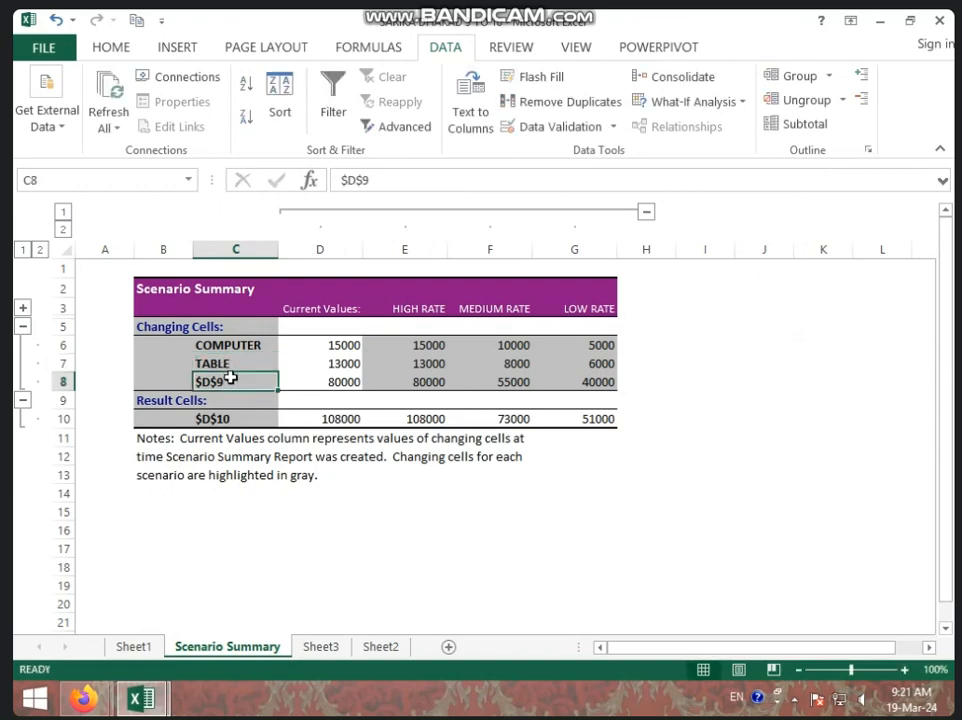
type("PROJEC")
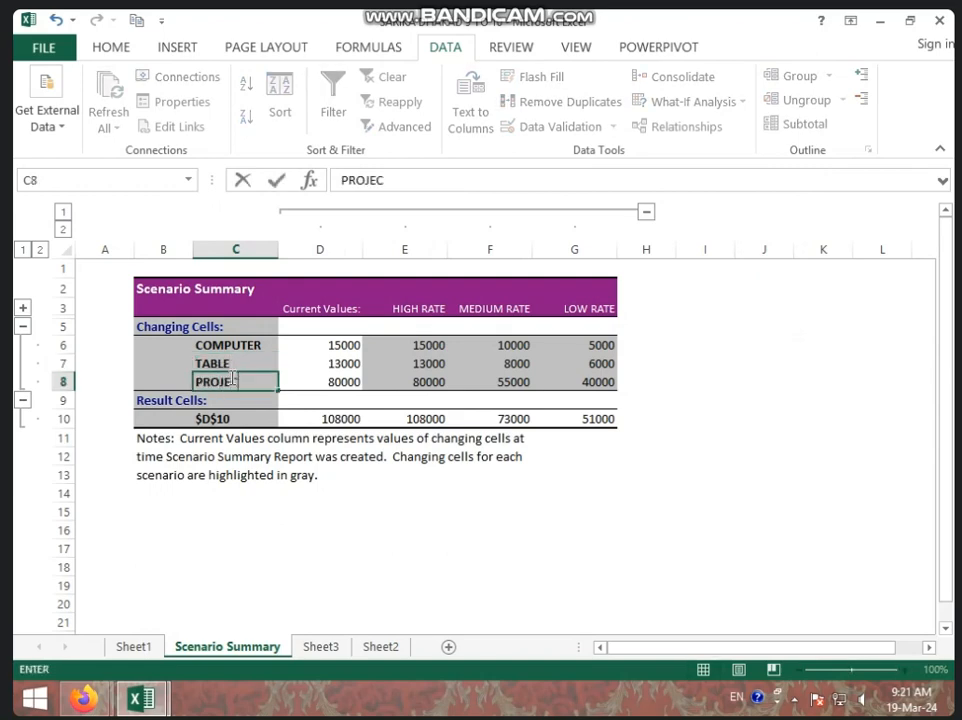
type("TOR")
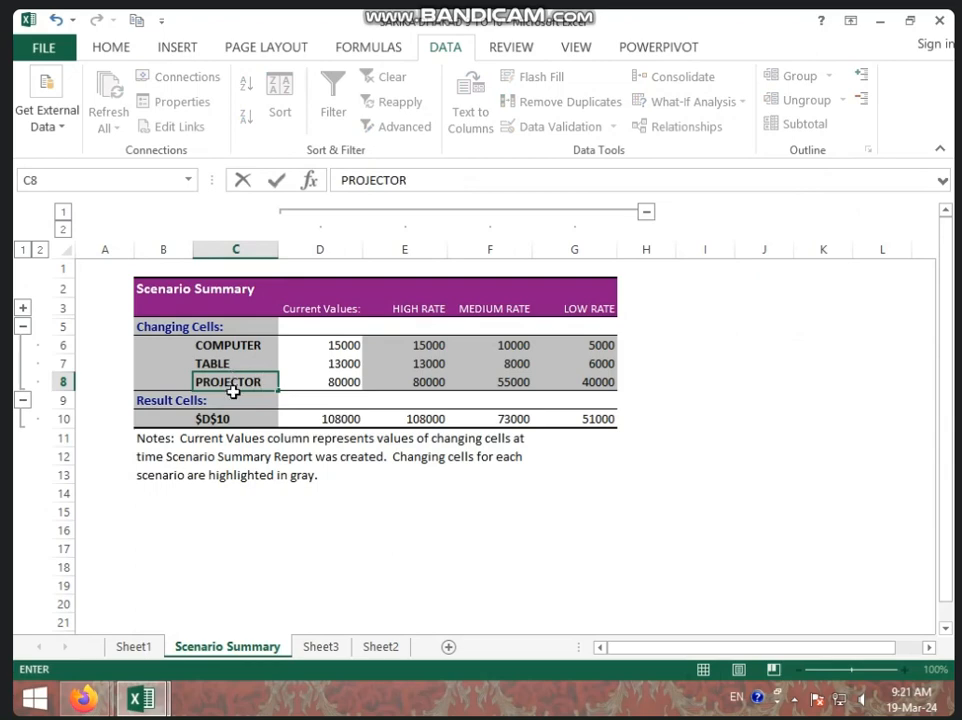
left_click(236, 418)
type("TOTAL")
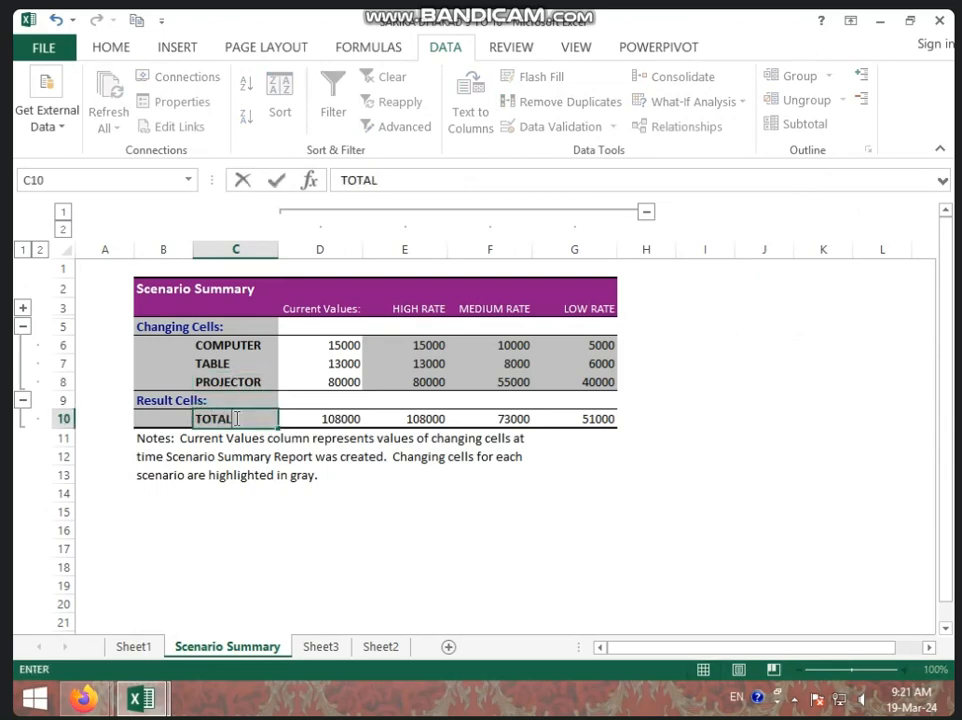
left_click(320, 494)
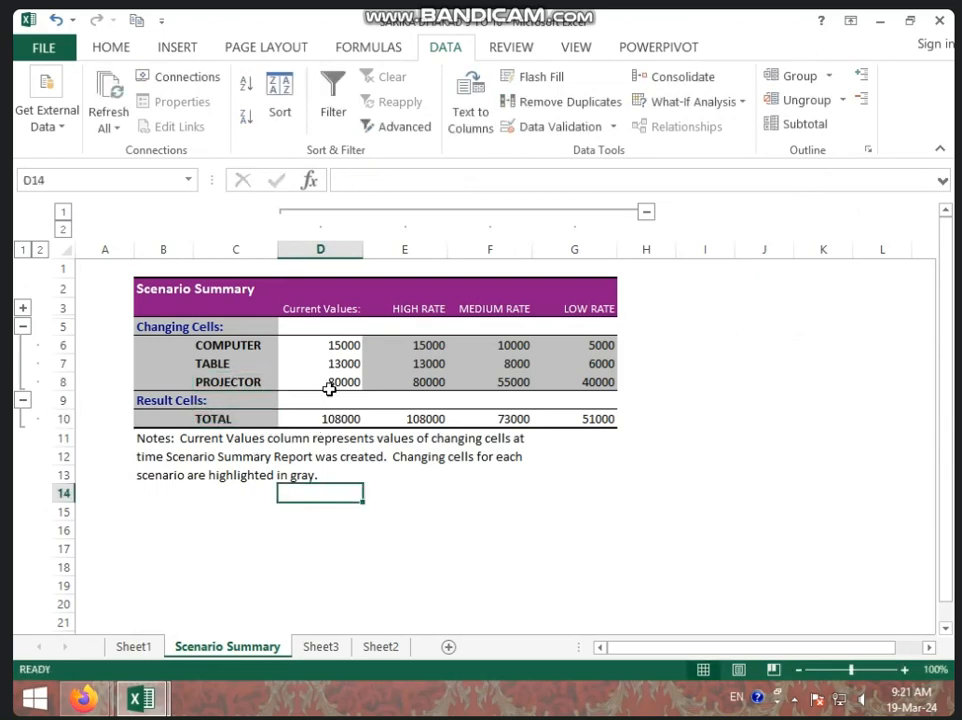
Change the Current Values heading in cell D3 of the summary to MARKET RATE.
left_click(320, 309)
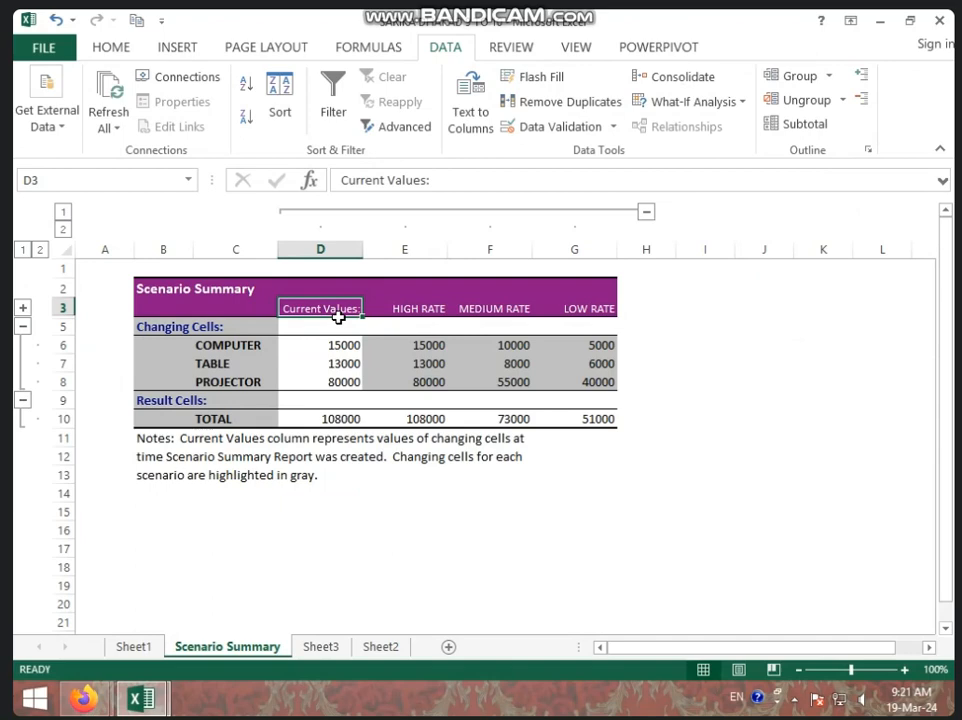
type("M")
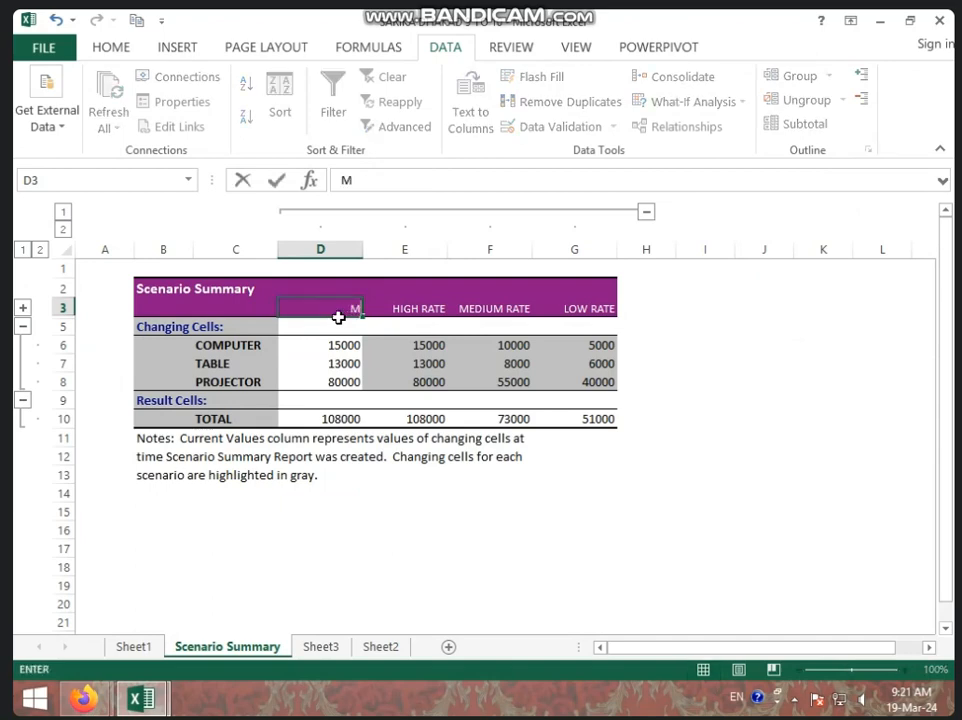
type("ARKET RATE")
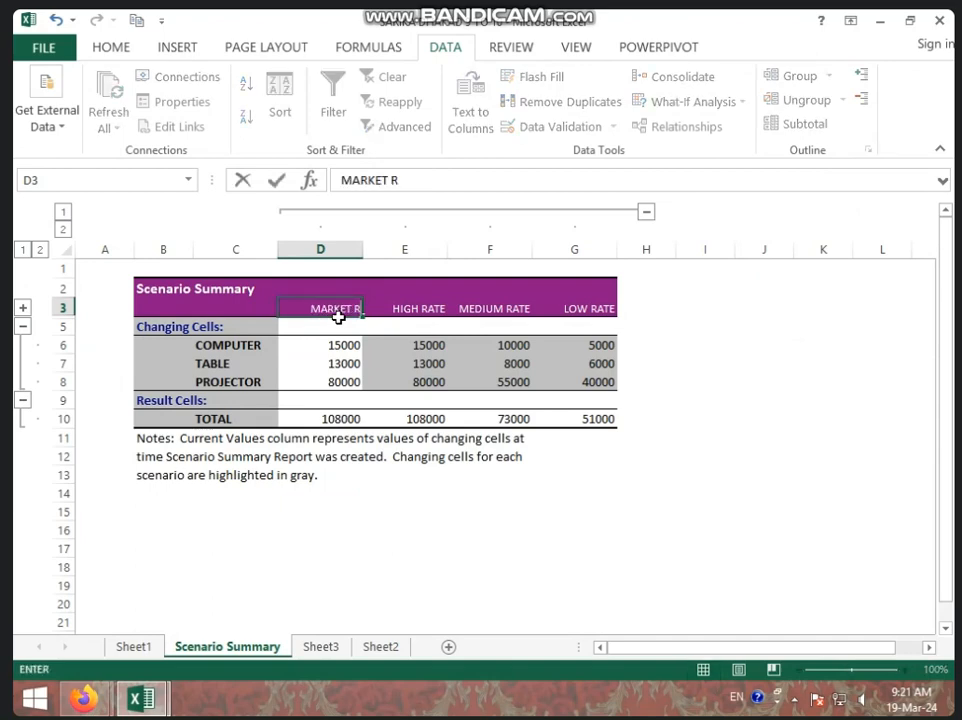
left_click(434, 309)
left_click(496, 305)
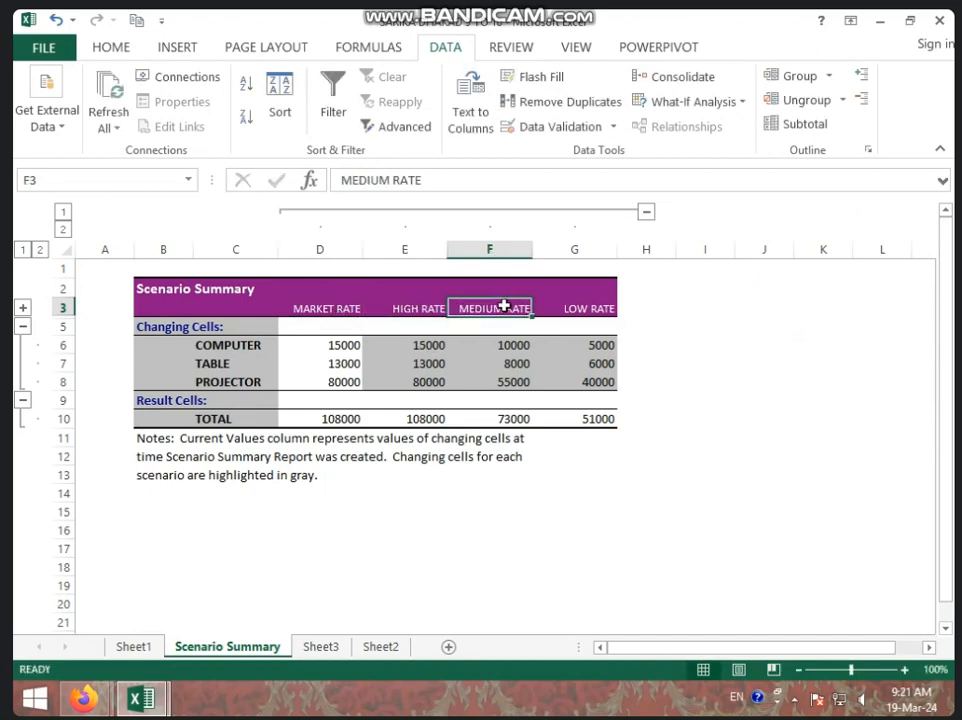
left_click(594, 309)
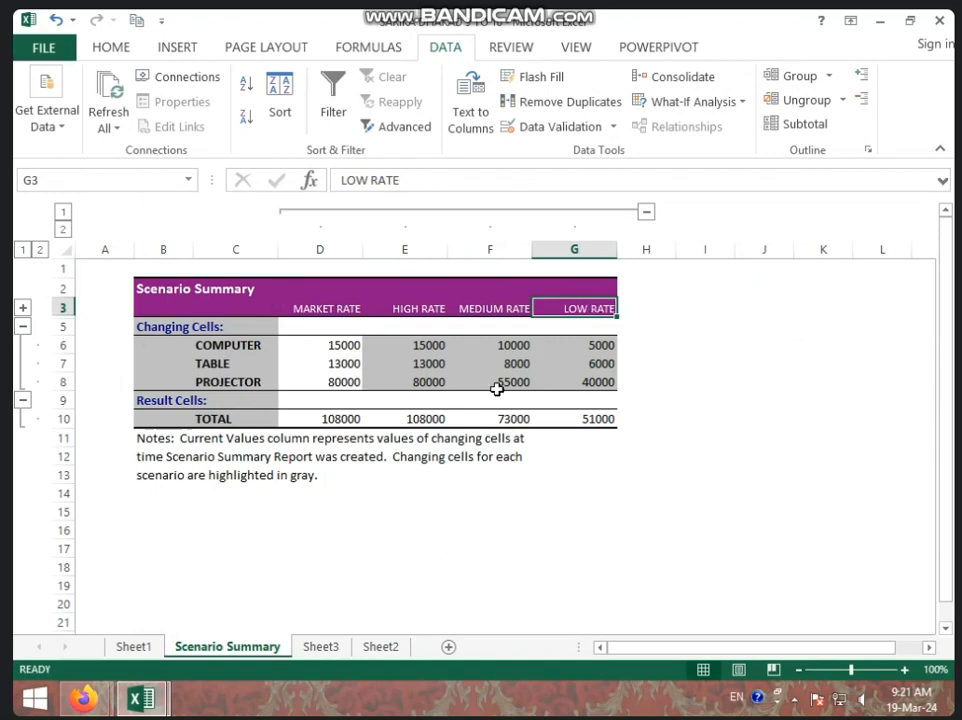
Check the print preview of the Scenario Summary sheet and return to the worksheet.
key("ctrl+p")
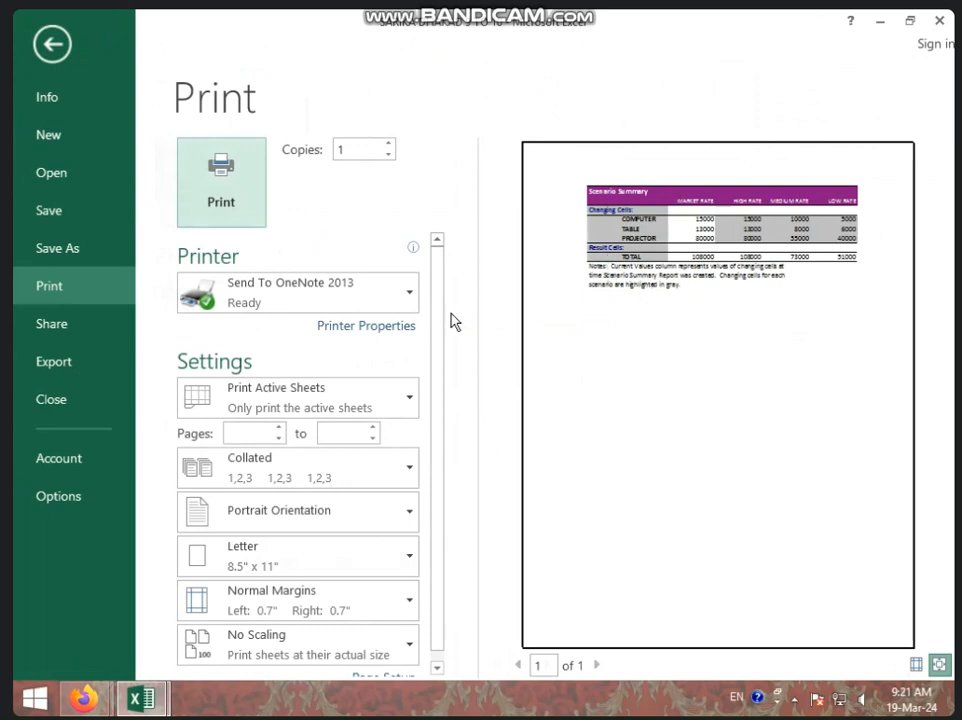
left_click(52, 44)
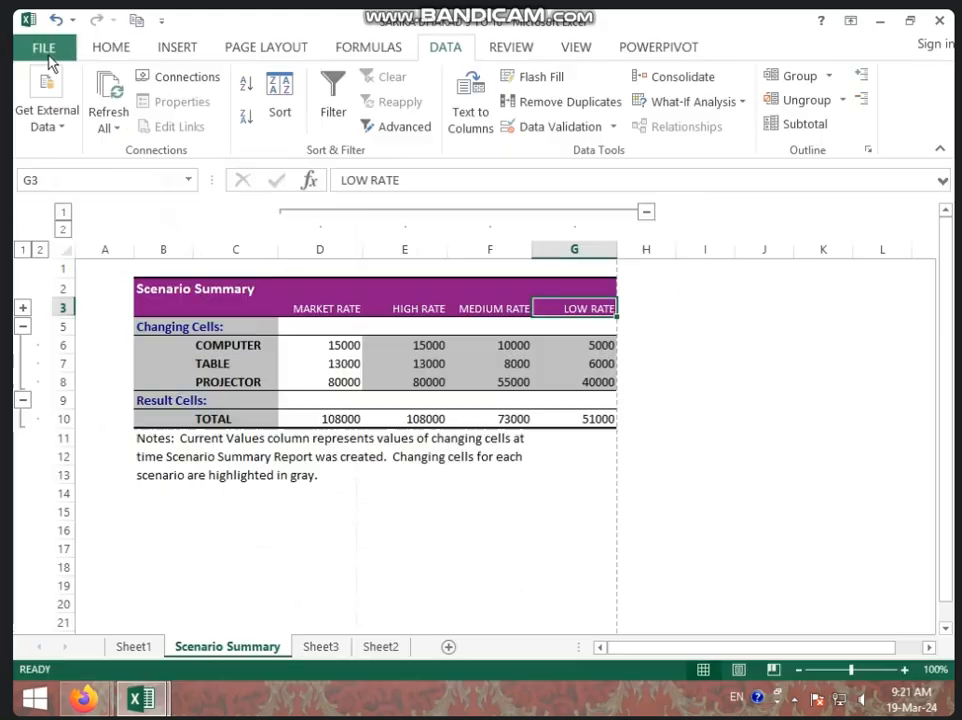
left_click(394, 436)
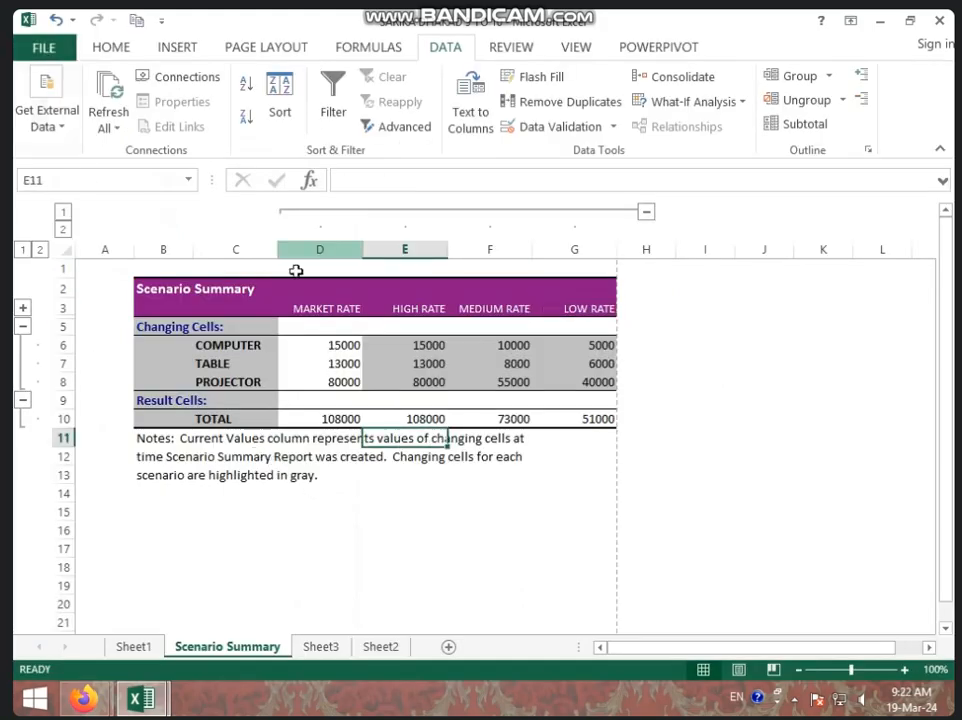
Set the scenario summary table B2:G10 as the print area, leaving out the notes beneath it.
left_click_drag(205, 289, 520, 366)
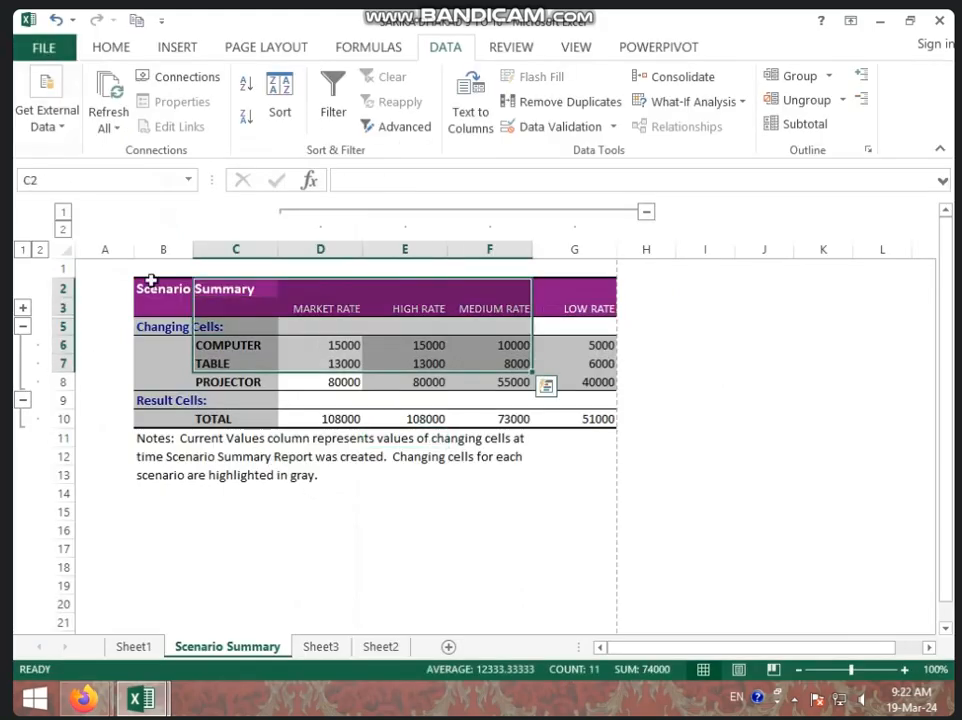
left_click_drag(152, 283, 556, 415)
left_click(272, 50)
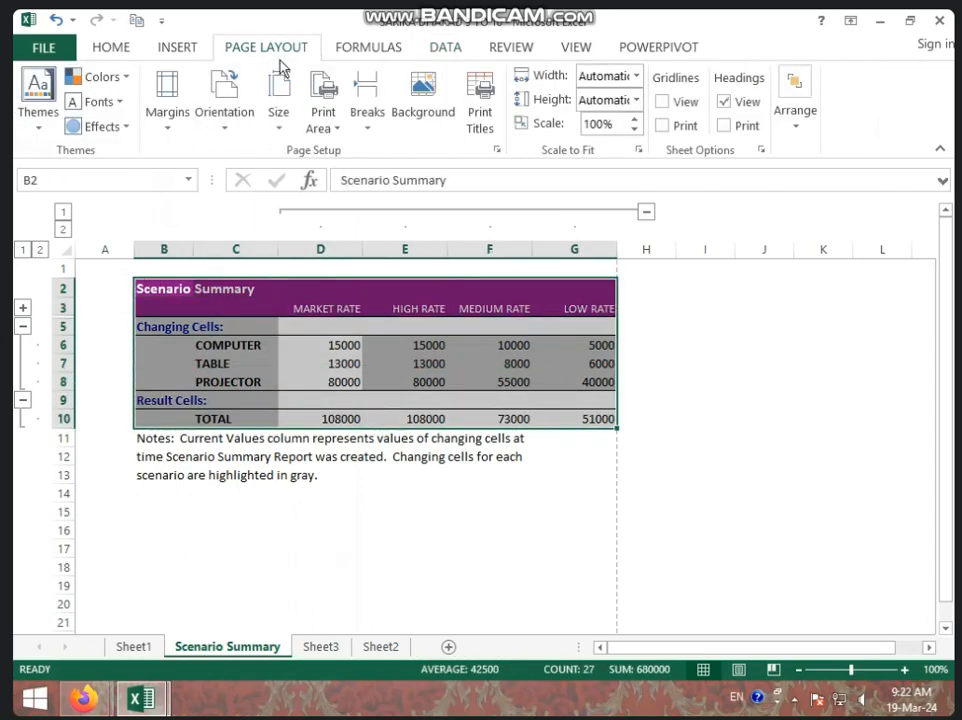
left_click(318, 112)
left_click(347, 156)
left_click(382, 404)
Check the print preview of the Scenario Summary print area and return to the worksheet.
key("ctrl+p")
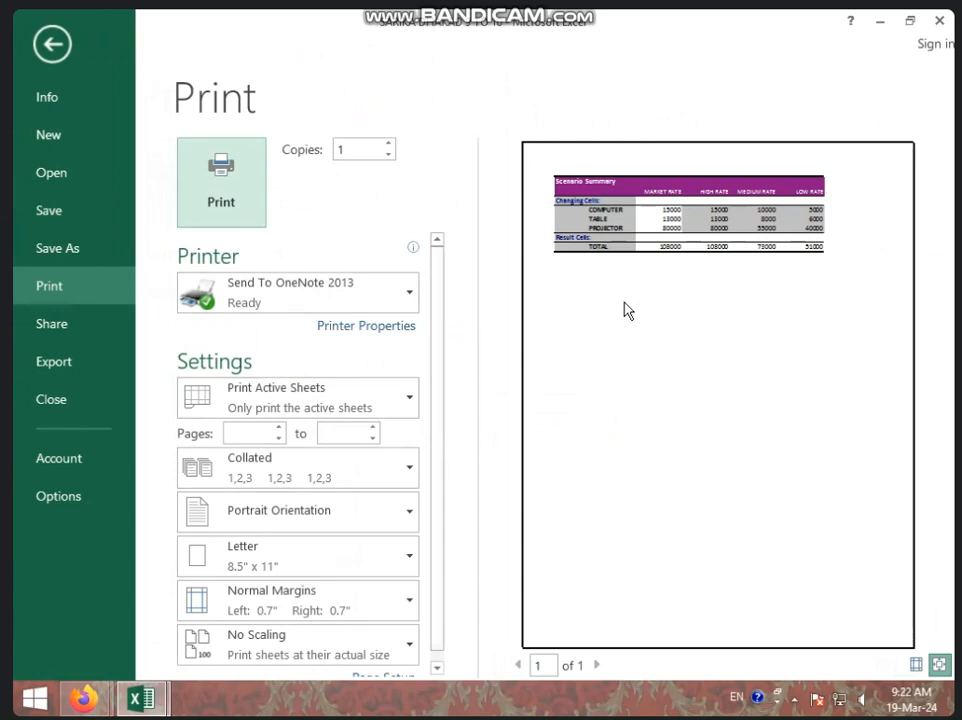
left_click(40, 45)
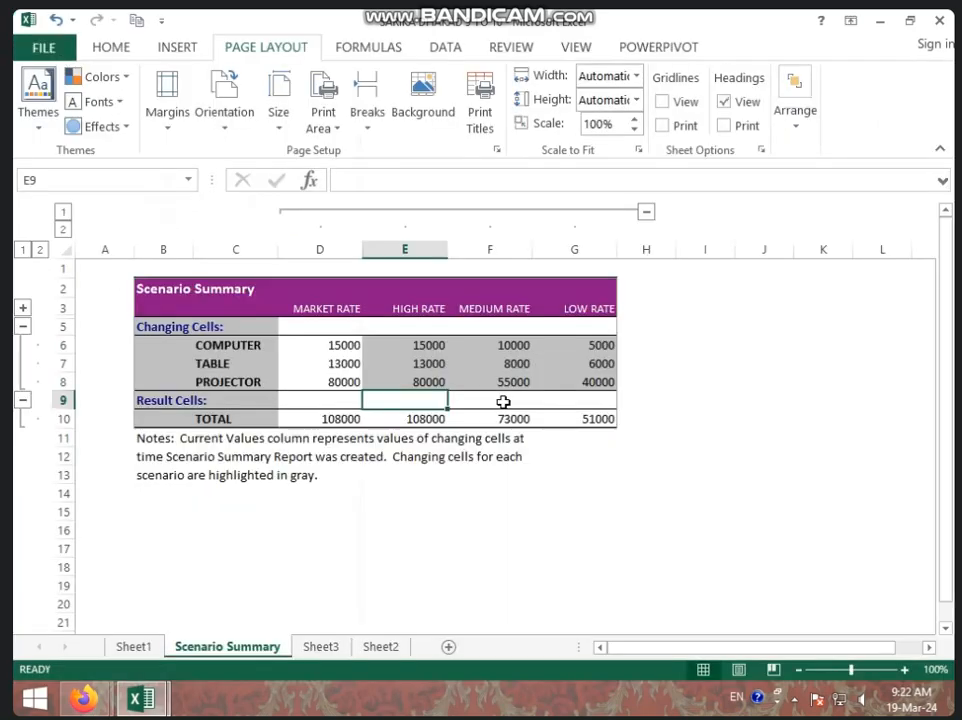
left_click(623, 397)
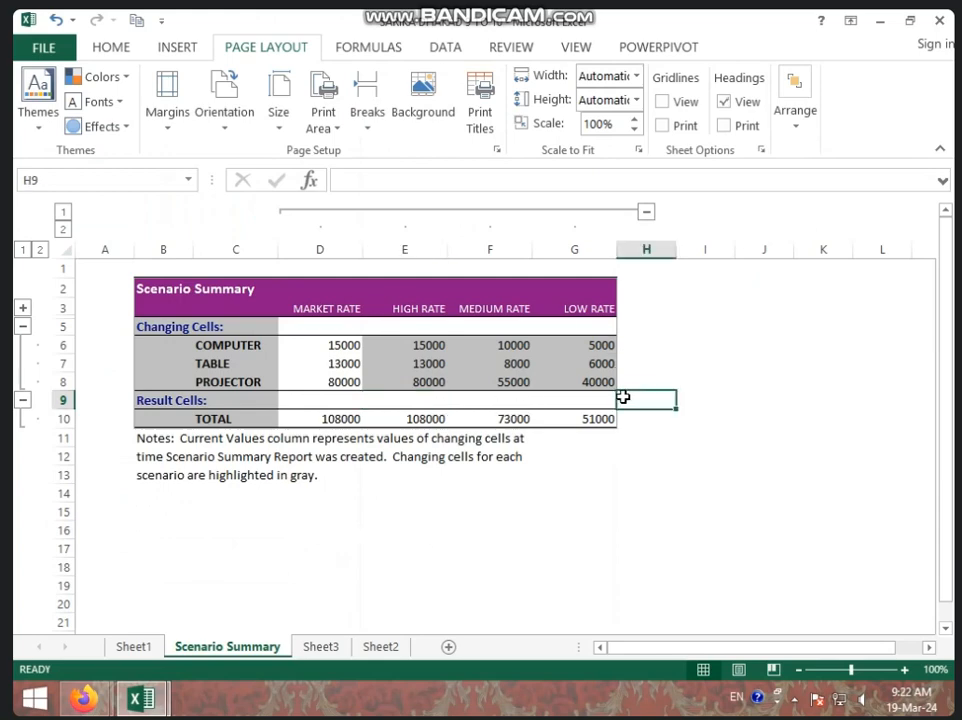
On Sheet3, enter the label PRO NAME in cell C16 below the existing rate table.
left_click(322, 646)
left_click(487, 406)
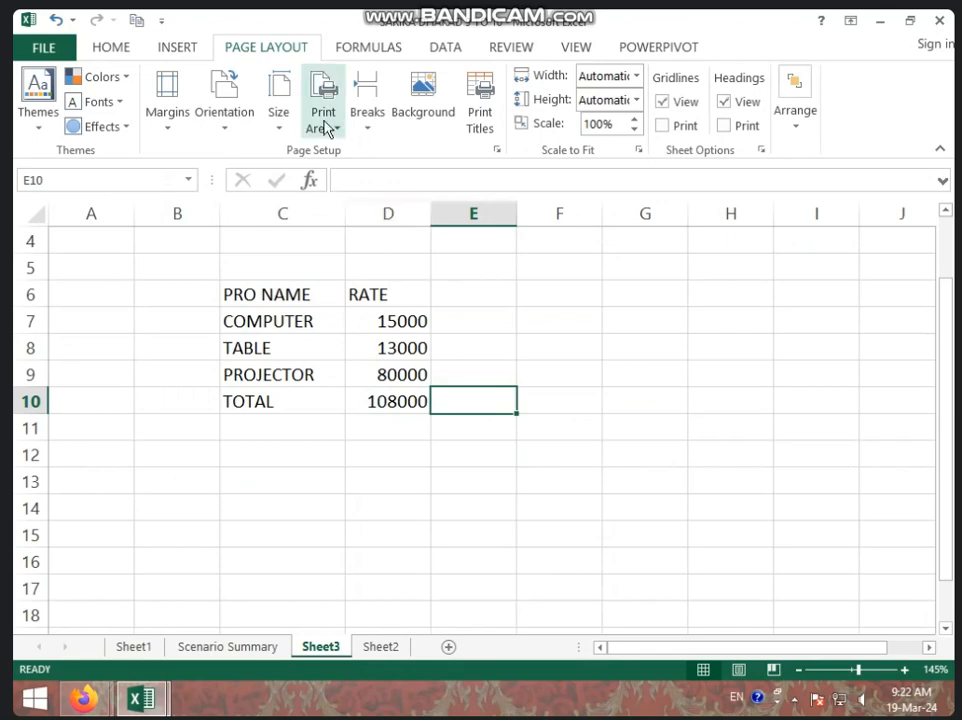
left_click(445, 47)
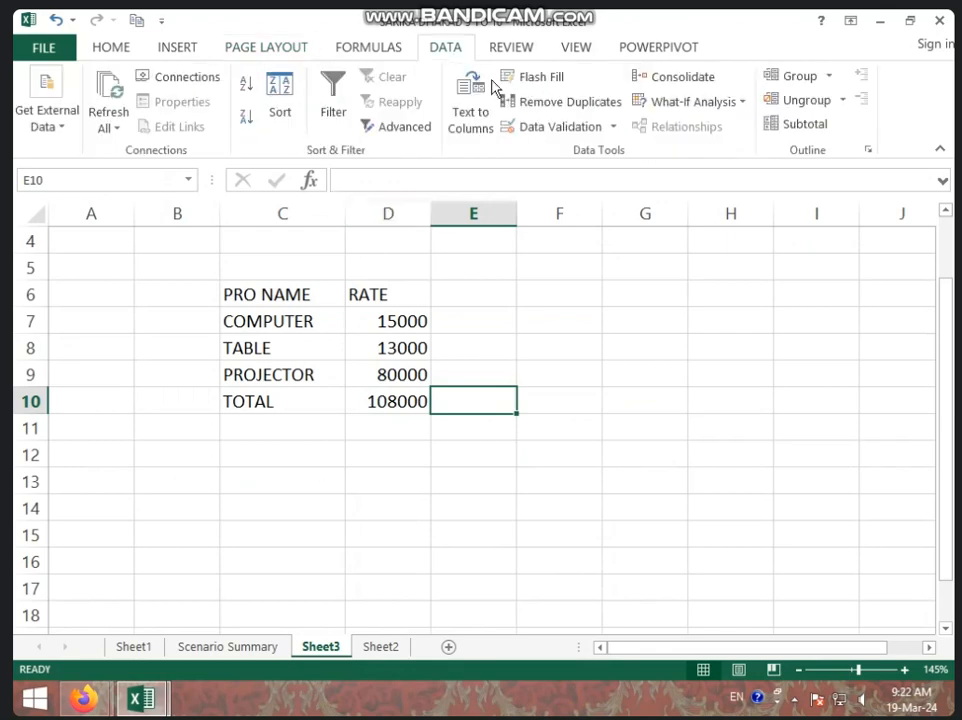
left_click(748, 104)
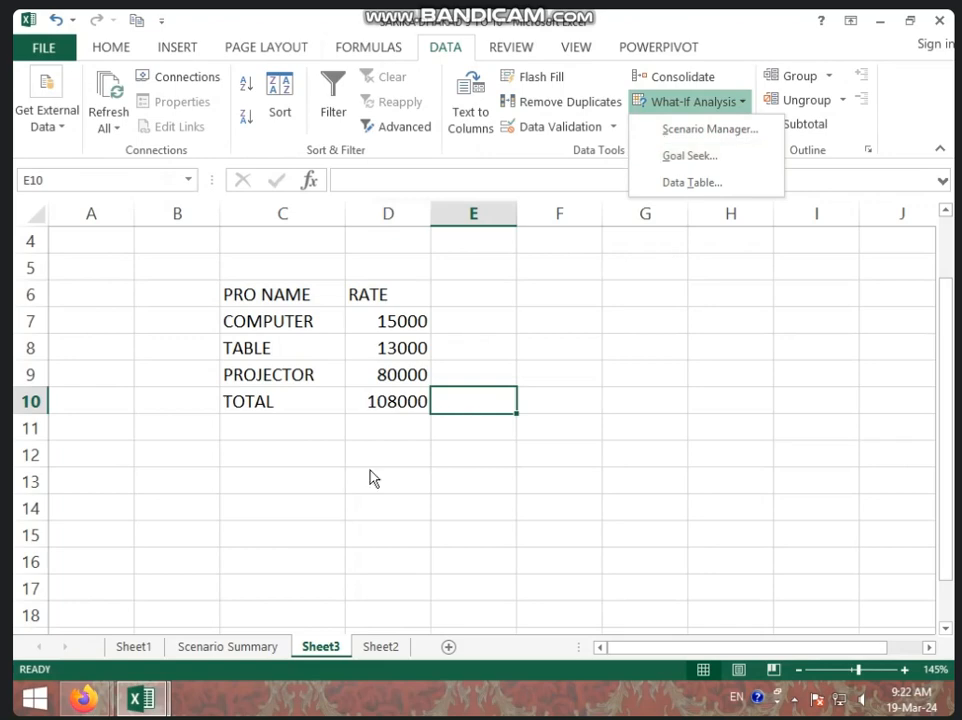
left_click(326, 516)
scroll(321, 491, "down", 1)
left_click(321, 491)
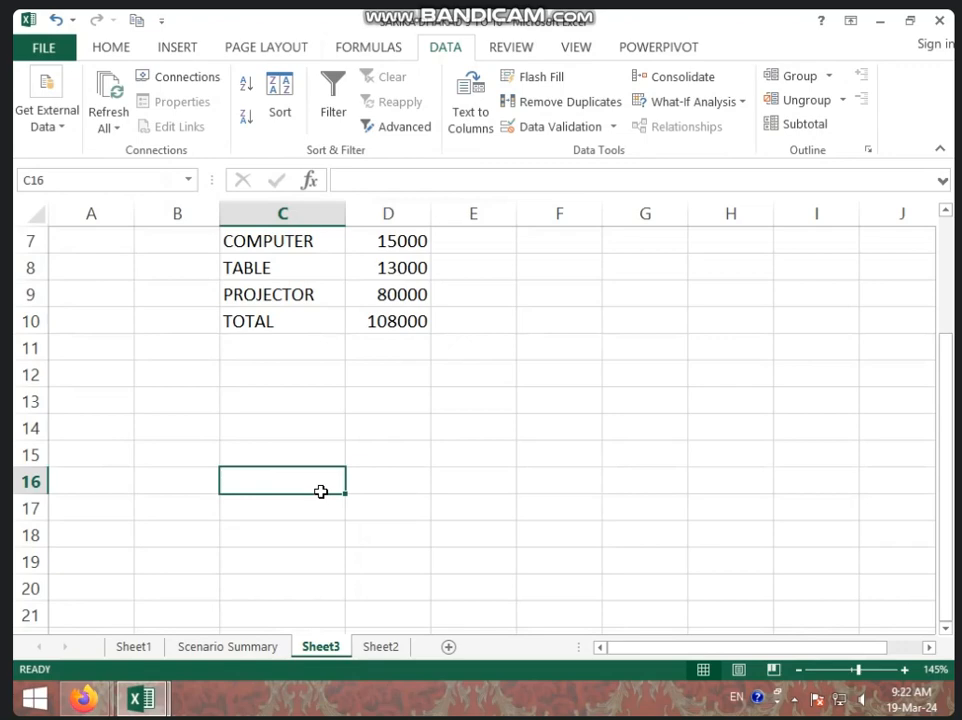
type("PRO J")
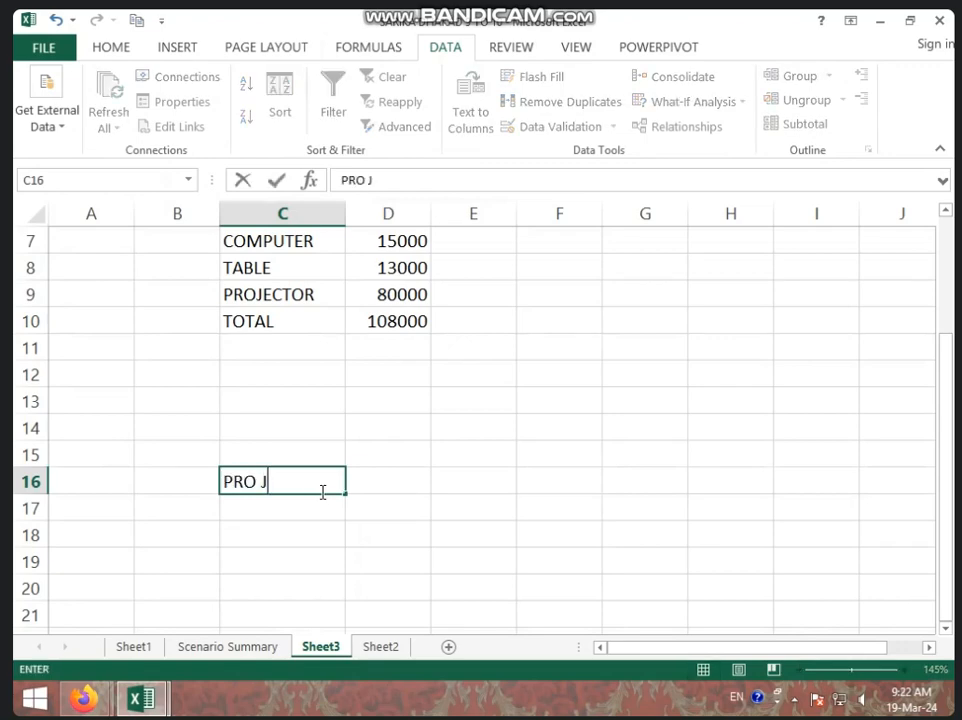
key("BackSpace")
type("NAME")
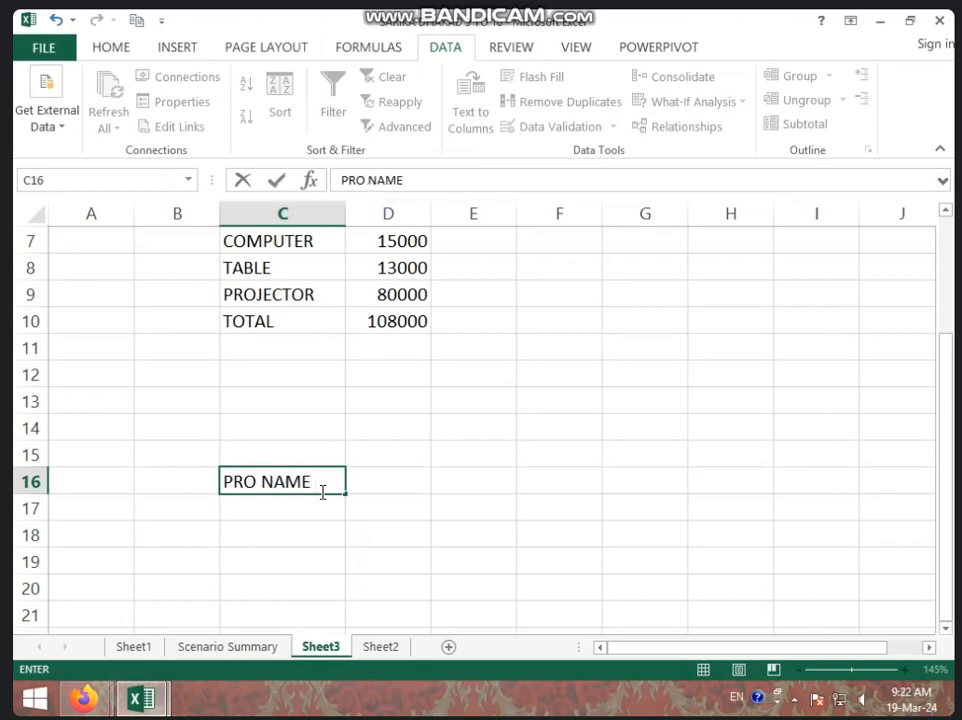
Enter MOUSE as the product name in cell D16.
key("Tab")
type("COMPUT")
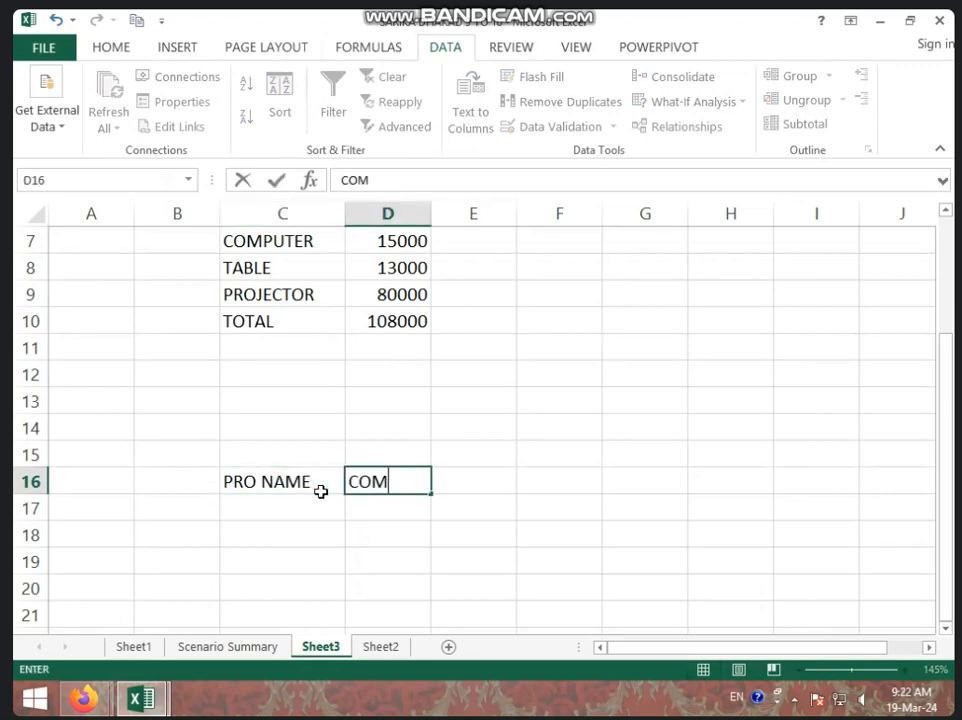
key("BackSpace")
key("BackSpace")
key("BackSpace")
key("BackSpace")
key("BackSpace")
key("BackSpace")
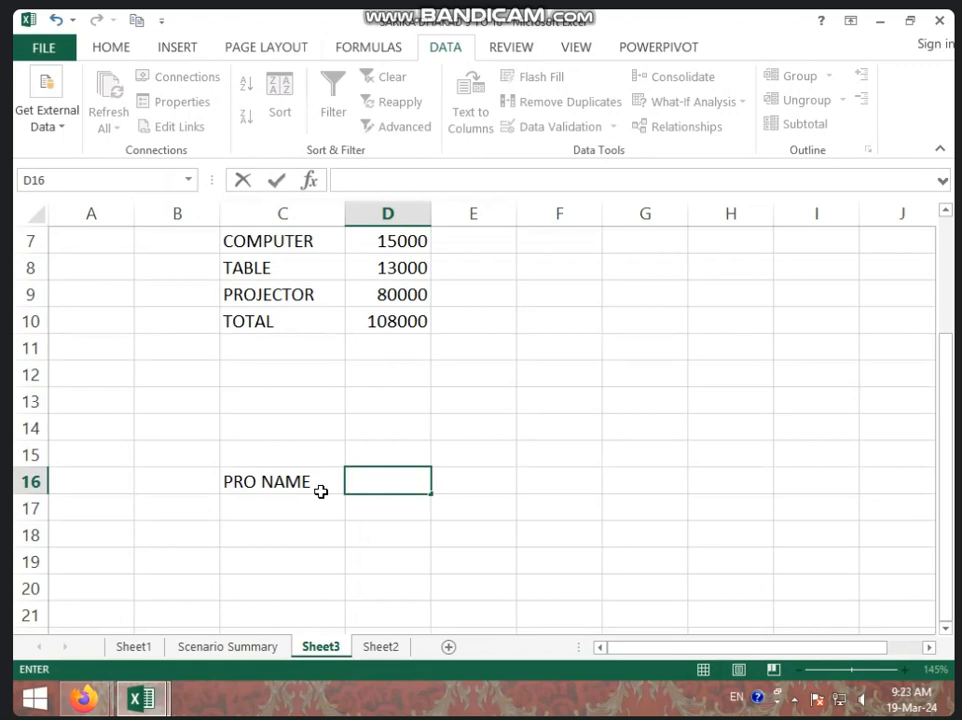
type("MOUSE")
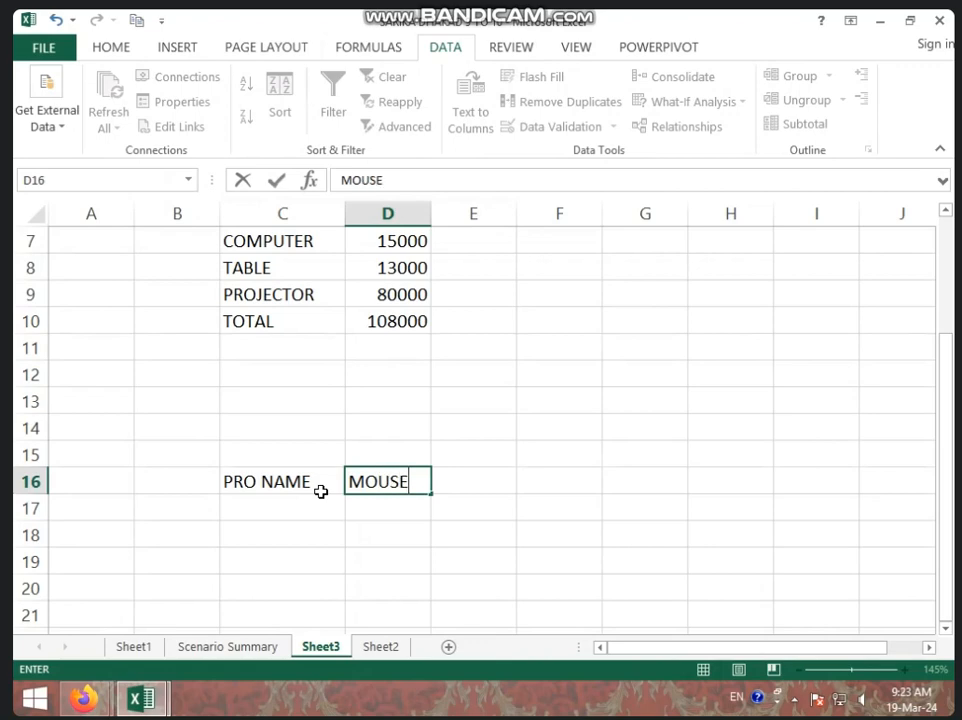
Add a RATE row in C17:D17 with a value of 250.
left_click(320, 497)
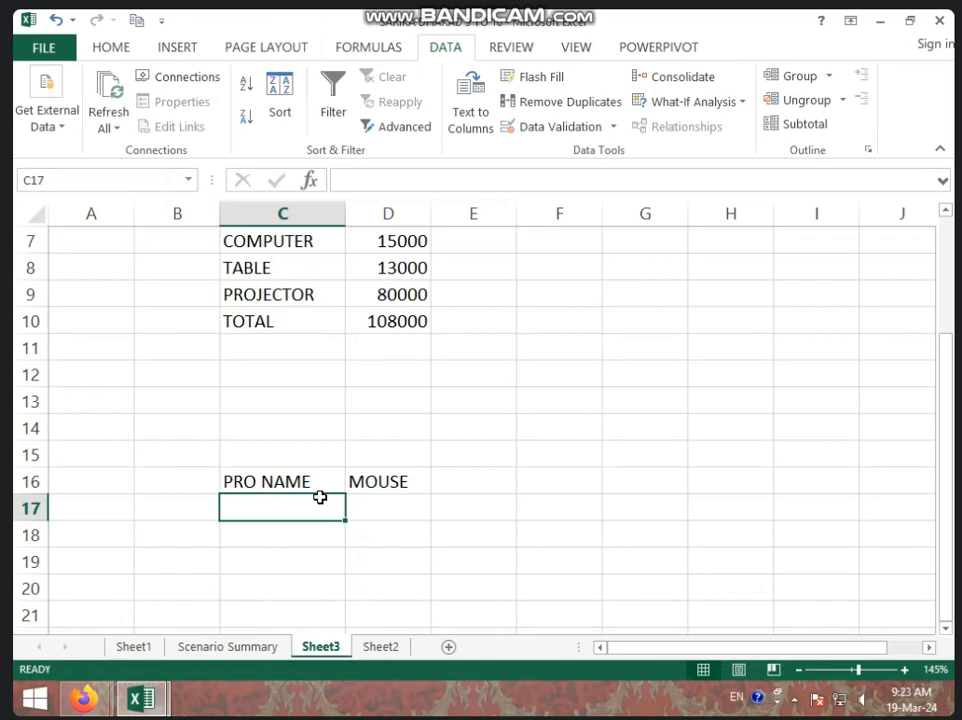
type("RATE")
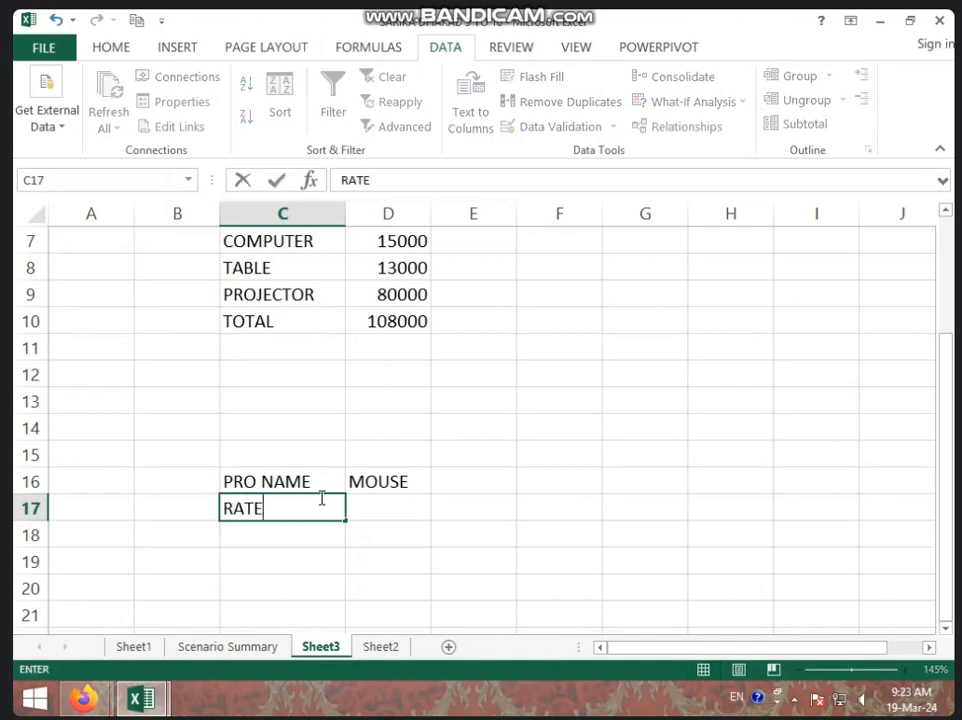
key("Tab")
type("250")
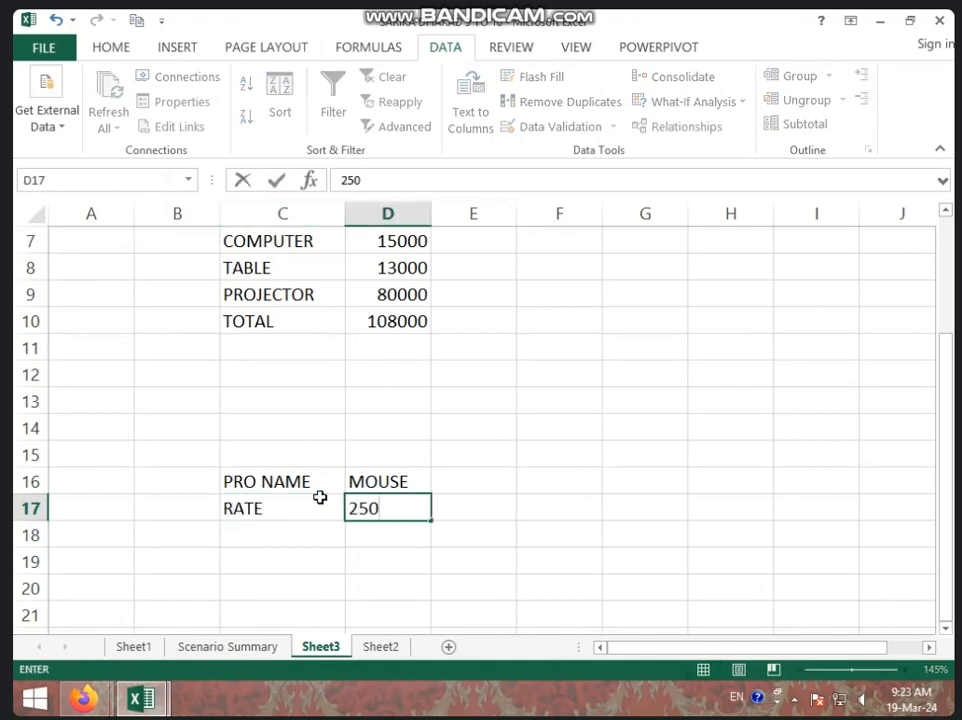
left_click(319, 497)
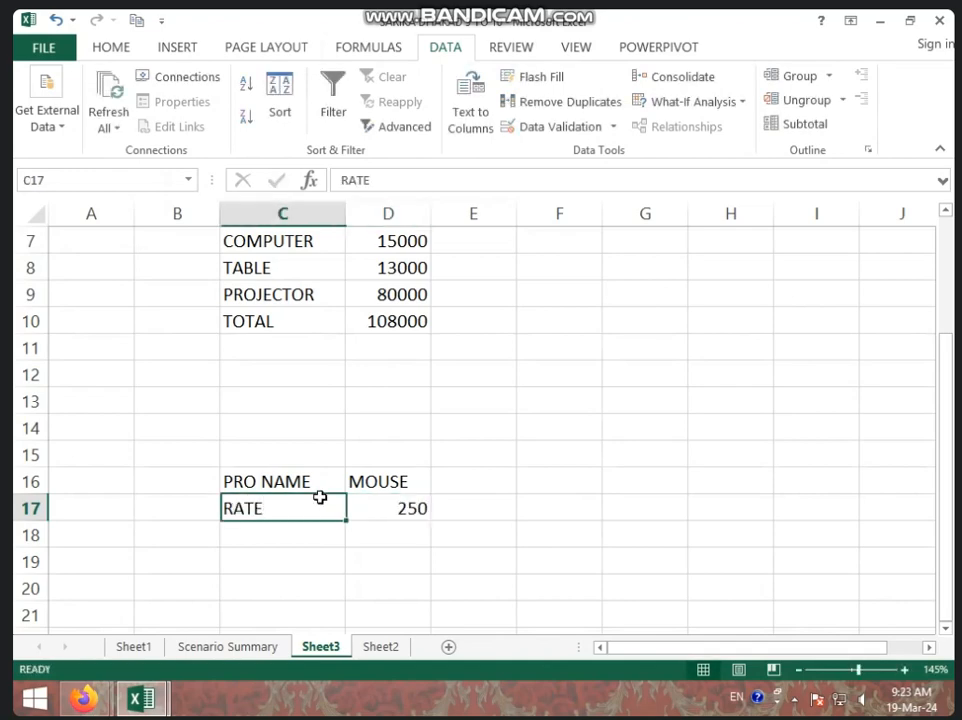
key("Return")
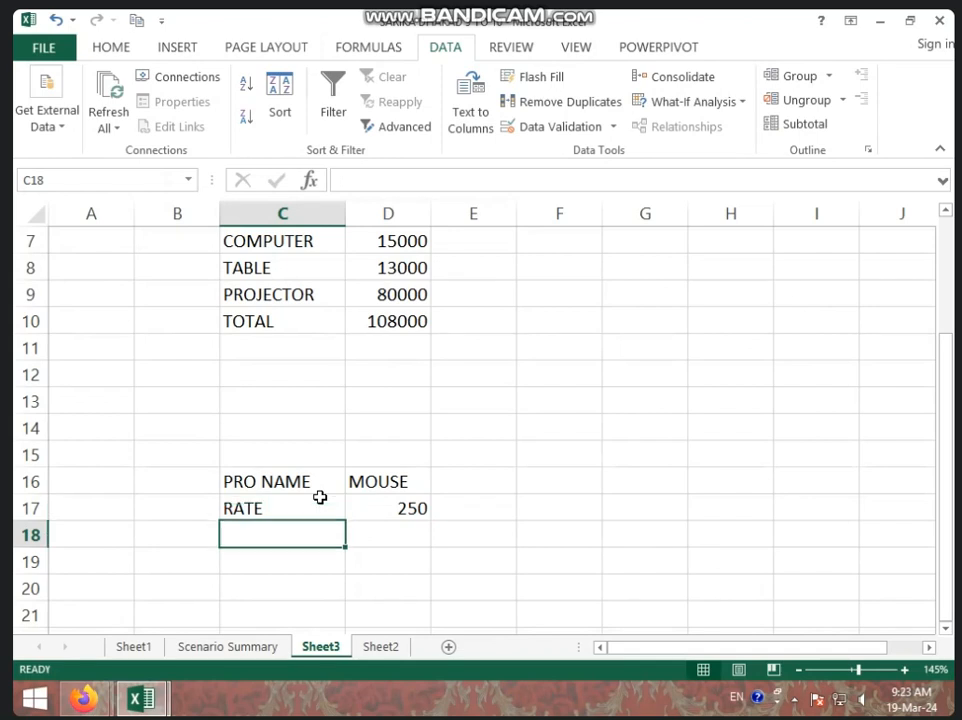
Add a QUA. row in C18:D18 with a quantity of 20.
type("QUA")
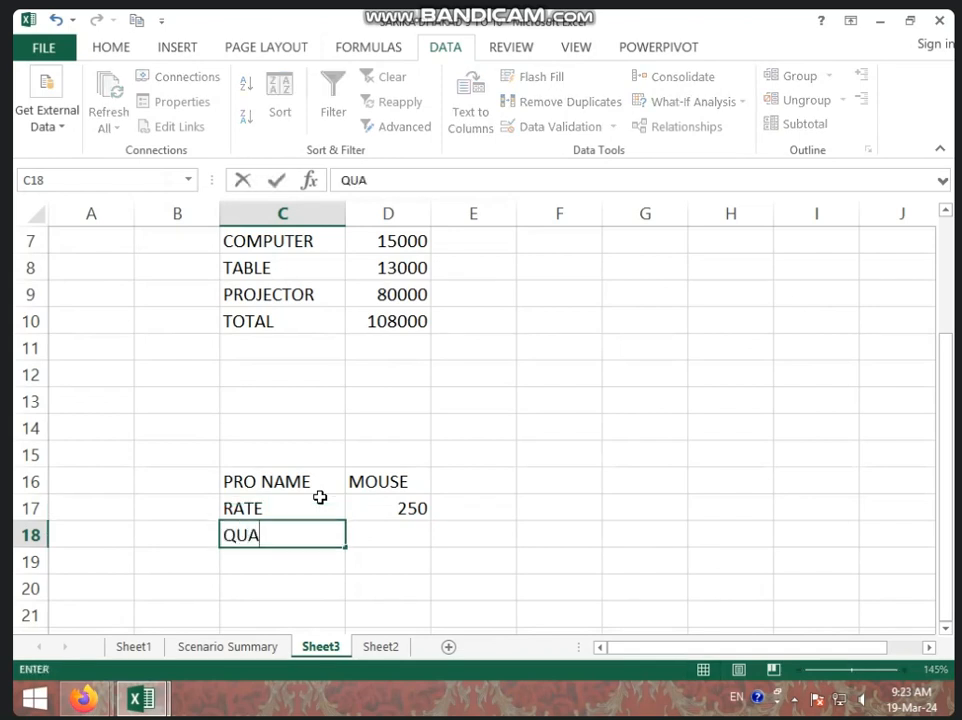
type(".")
key("Tab")
type("20")
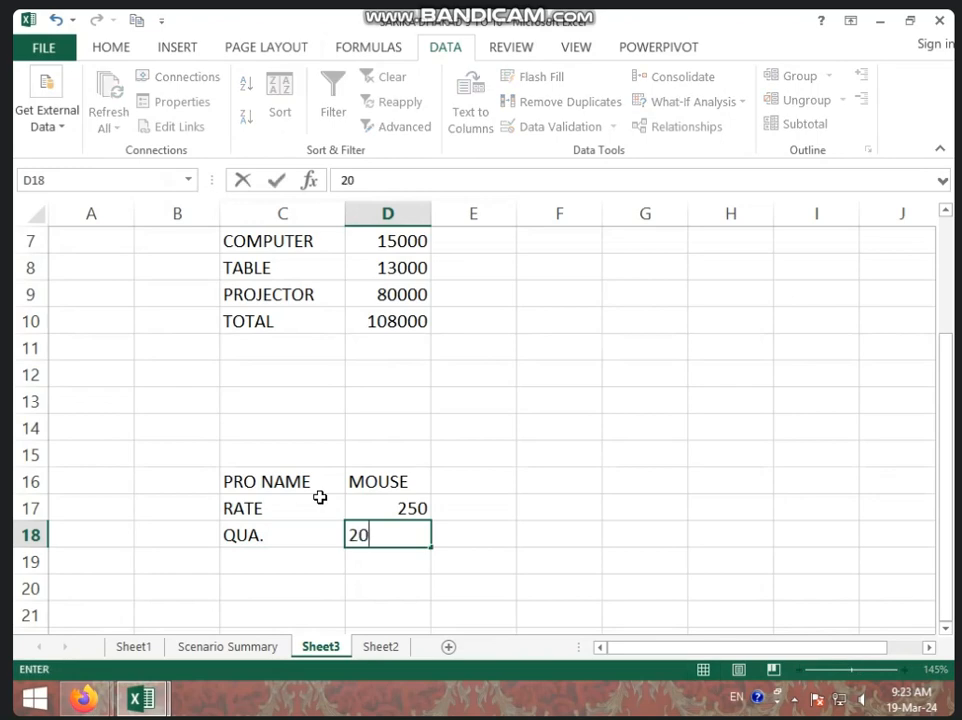
key("Return")
Add a TOTAL row in row 19 and calculate it in D19 with the formula =D17*D18.
type("TOTAL")
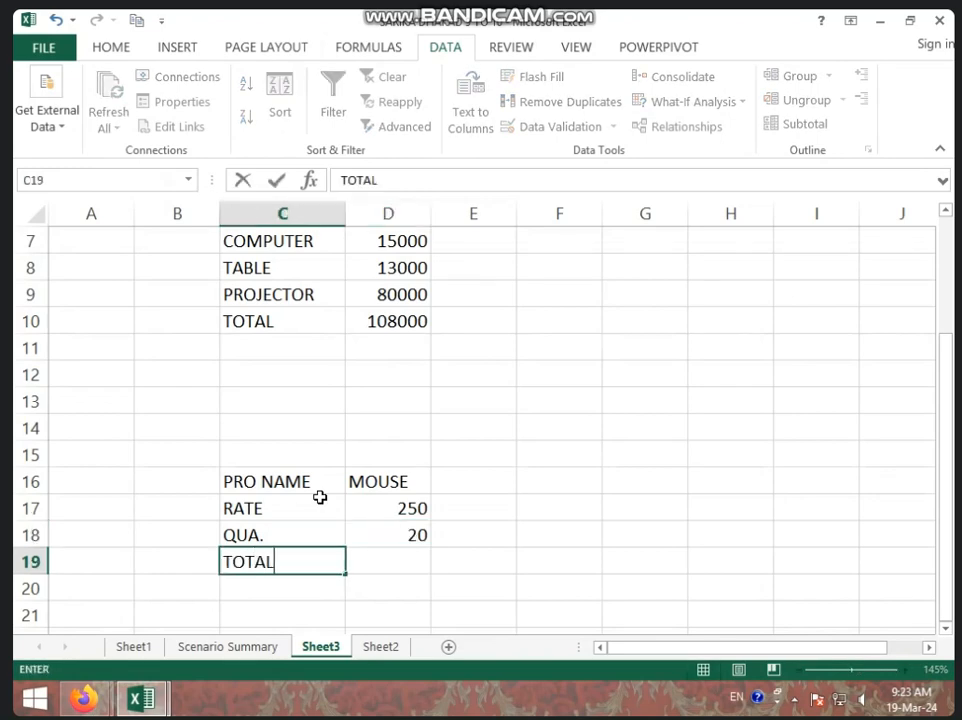
key("Tab")
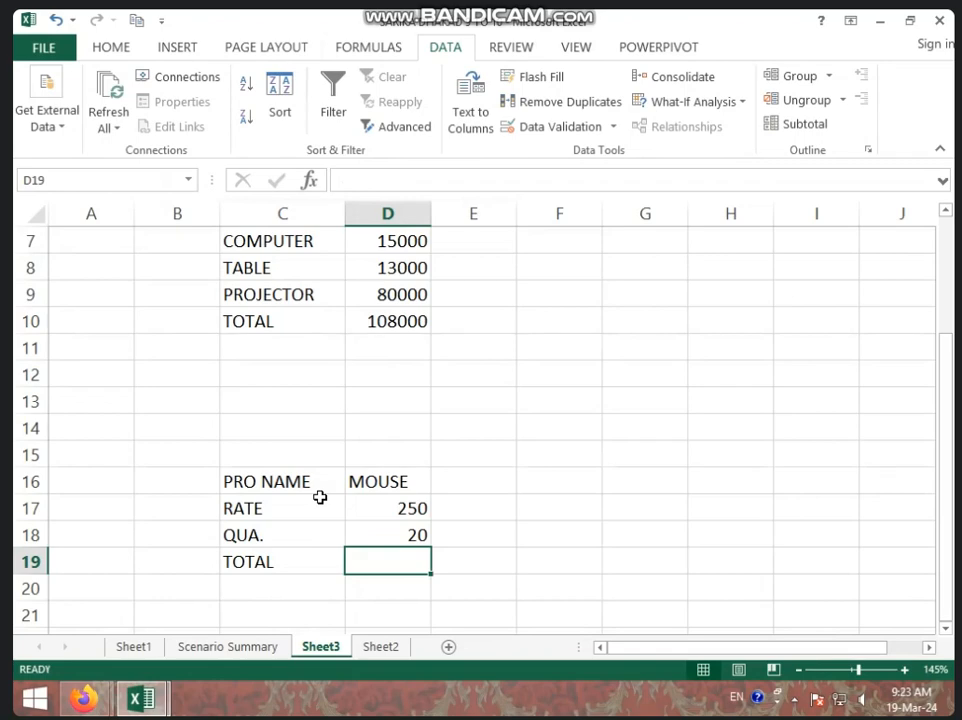
type("=")
left_click(392, 512)
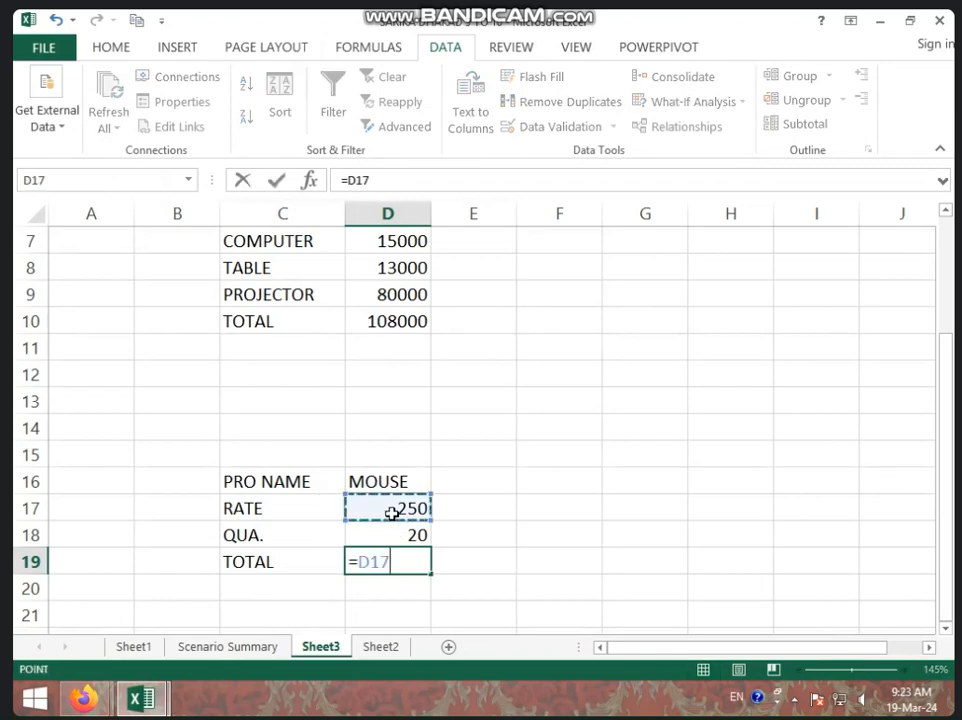
type("*")
left_click(392, 528)
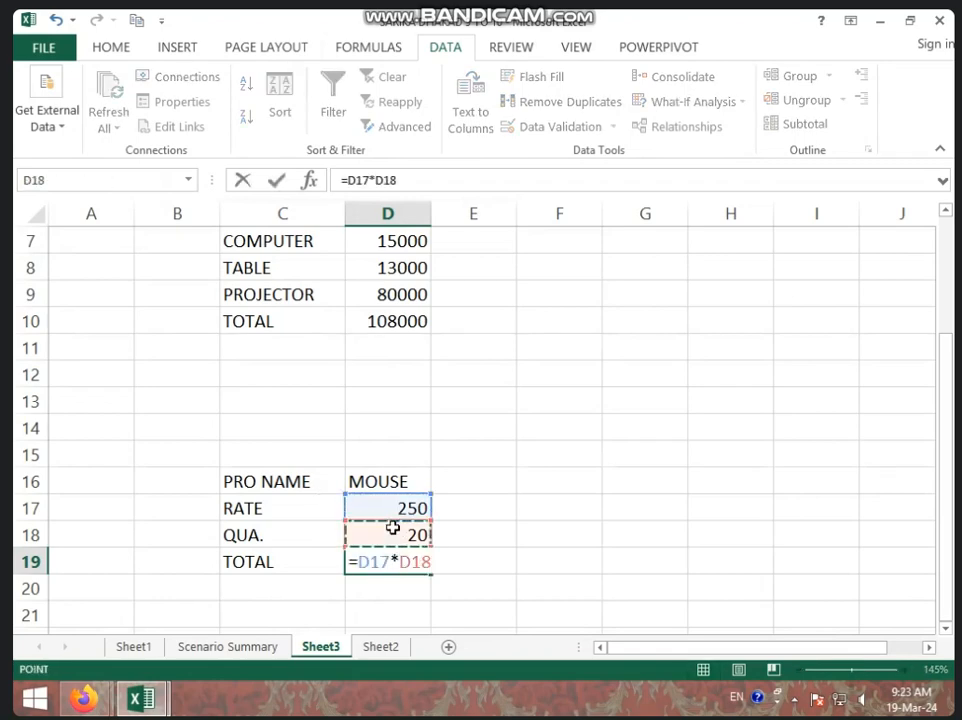
key("Return")
Try a quantity of 80 for MOUSE in cell D18 and undo the change.
left_click(420, 557)
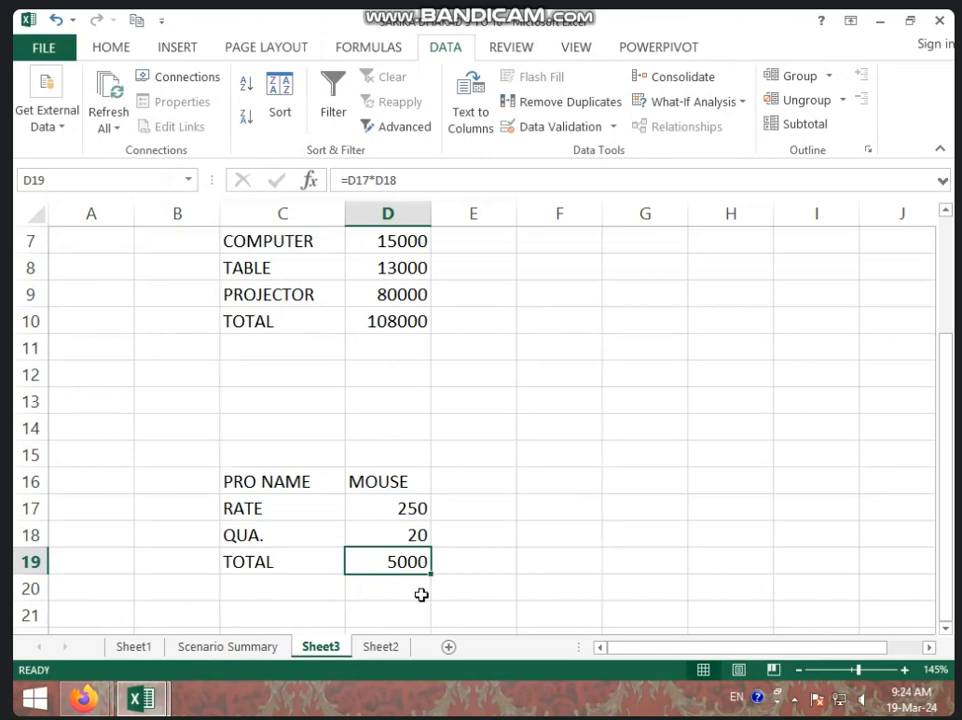
key("Up")
type("80")
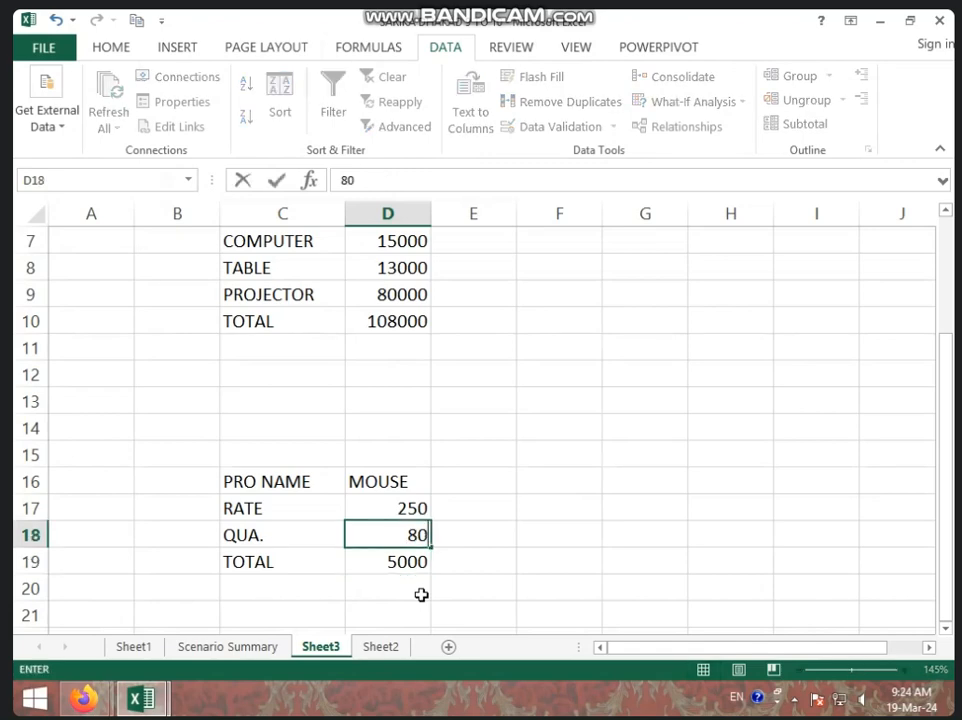
key("Return")
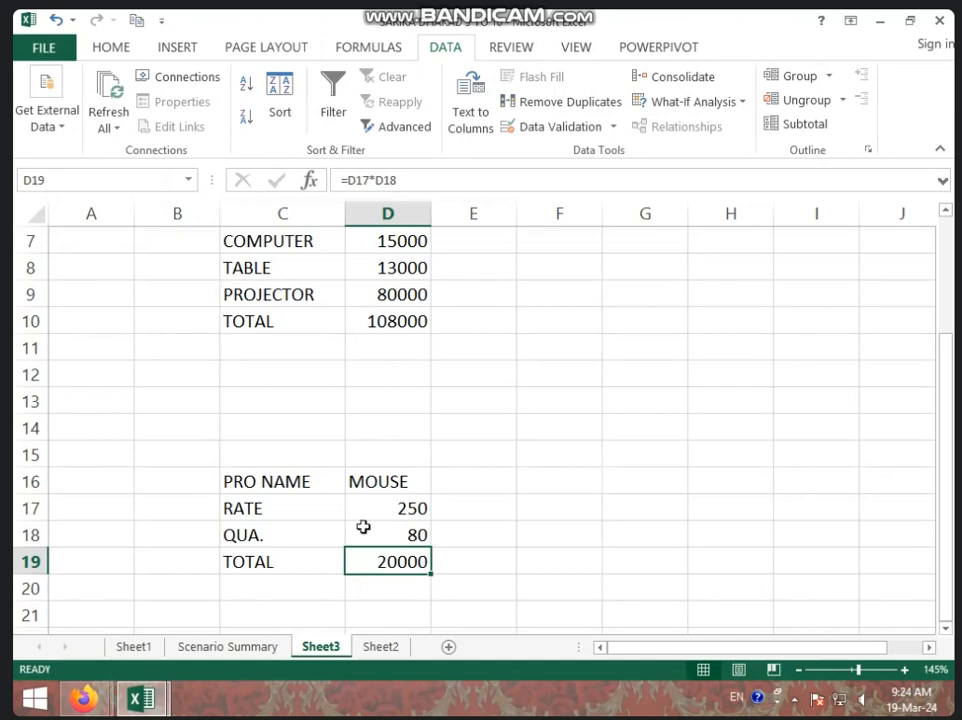
left_click(417, 535)
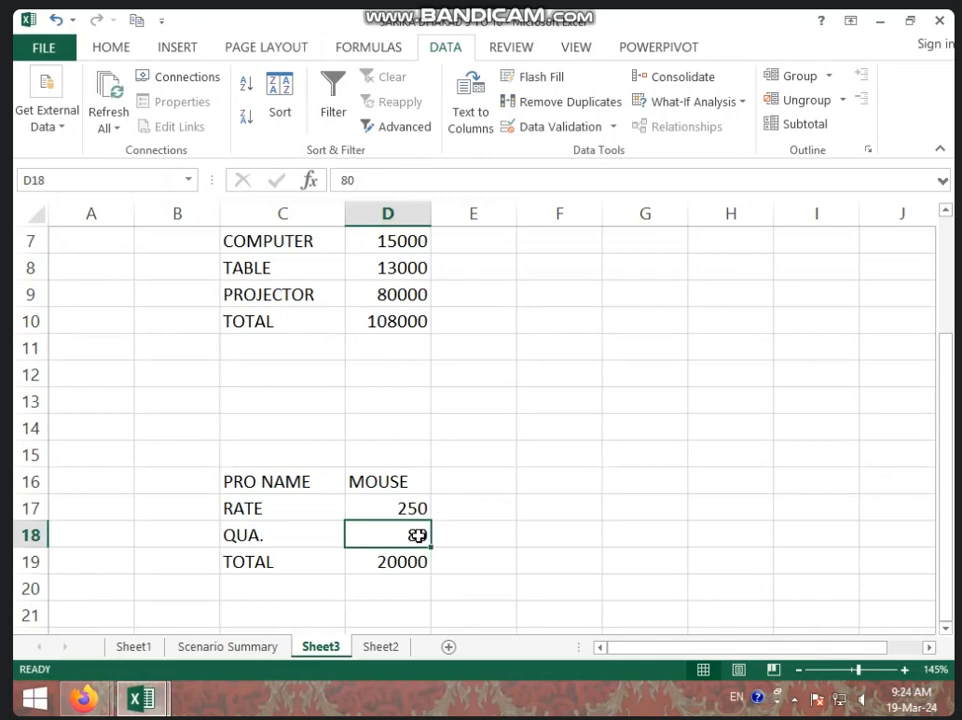
key("ctrl+z")
left_click(573, 530)
Change the MOUSE rate in cell D17 to 280.
left_click(404, 515)
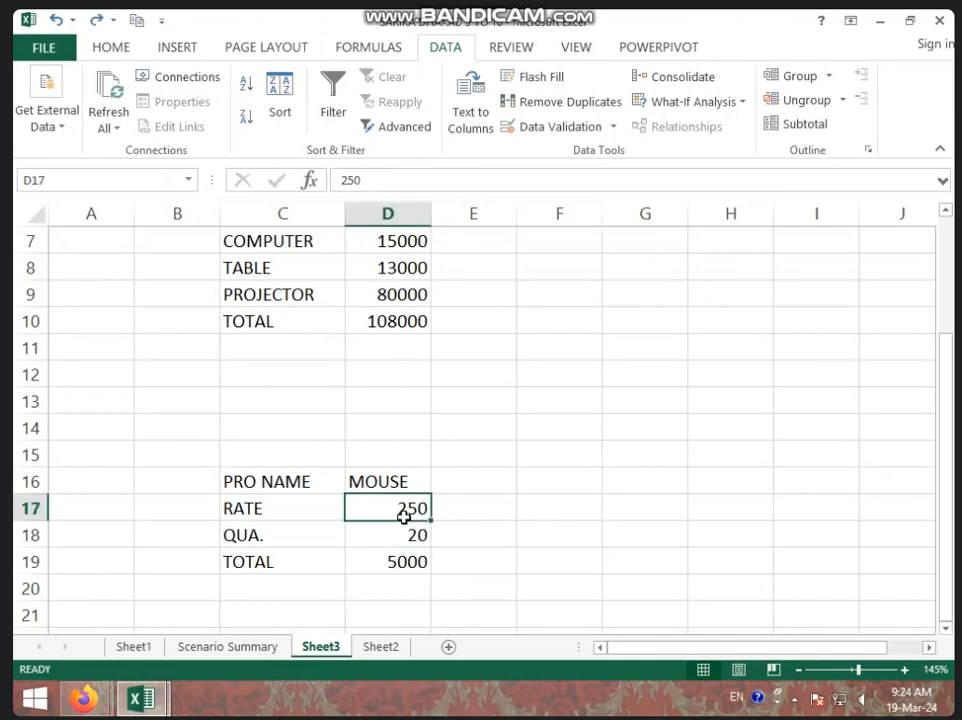
type("280")
left_click(597, 539)
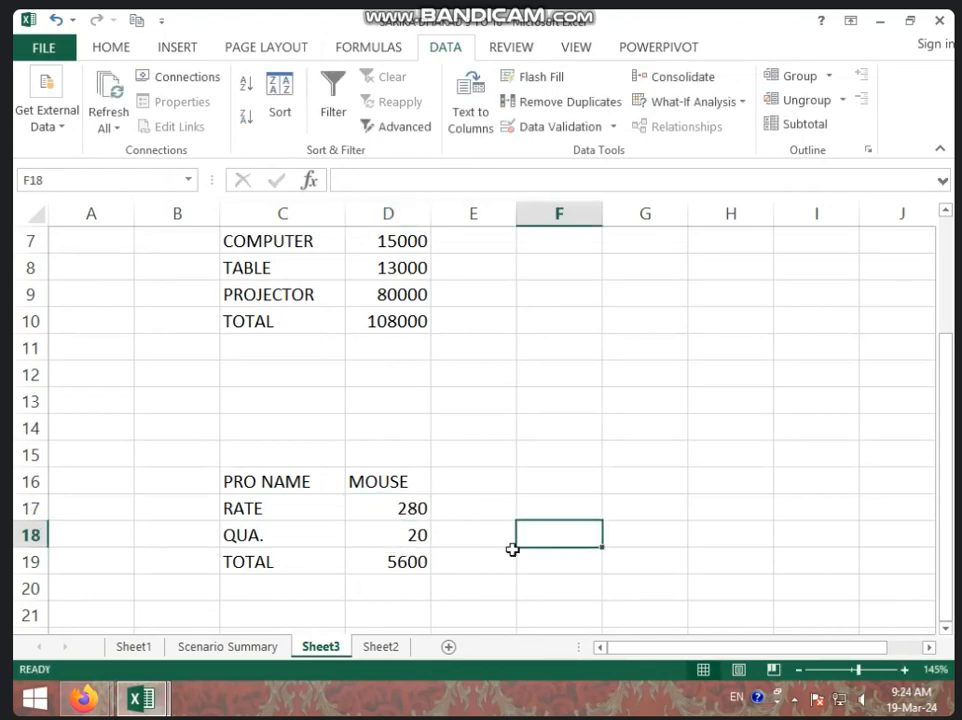
left_click(421, 539)
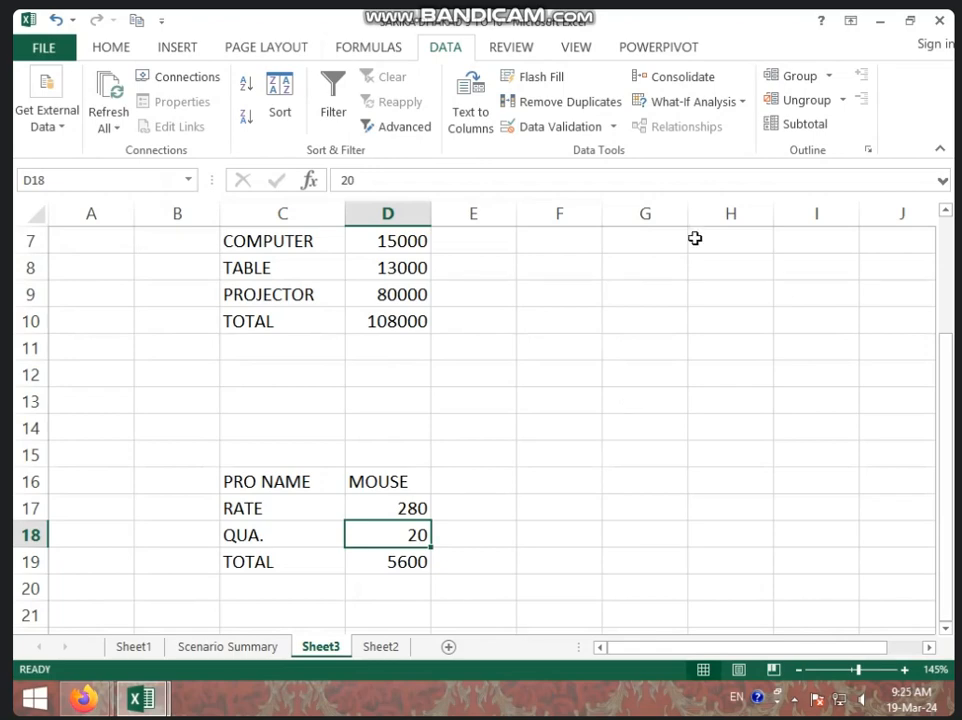
left_click(741, 104)
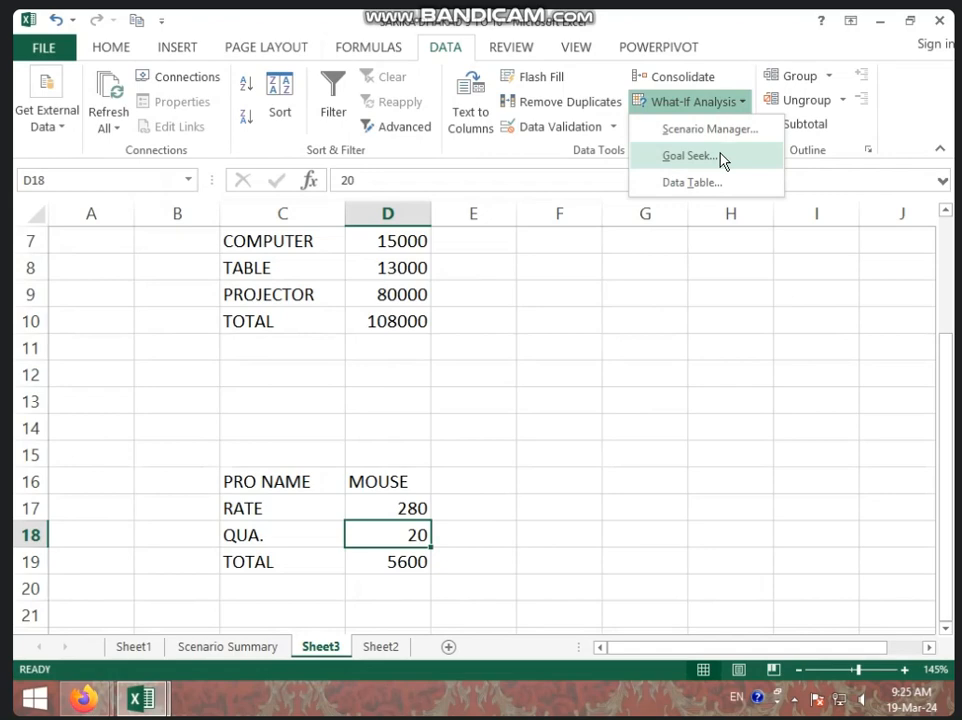
left_click(460, 533)
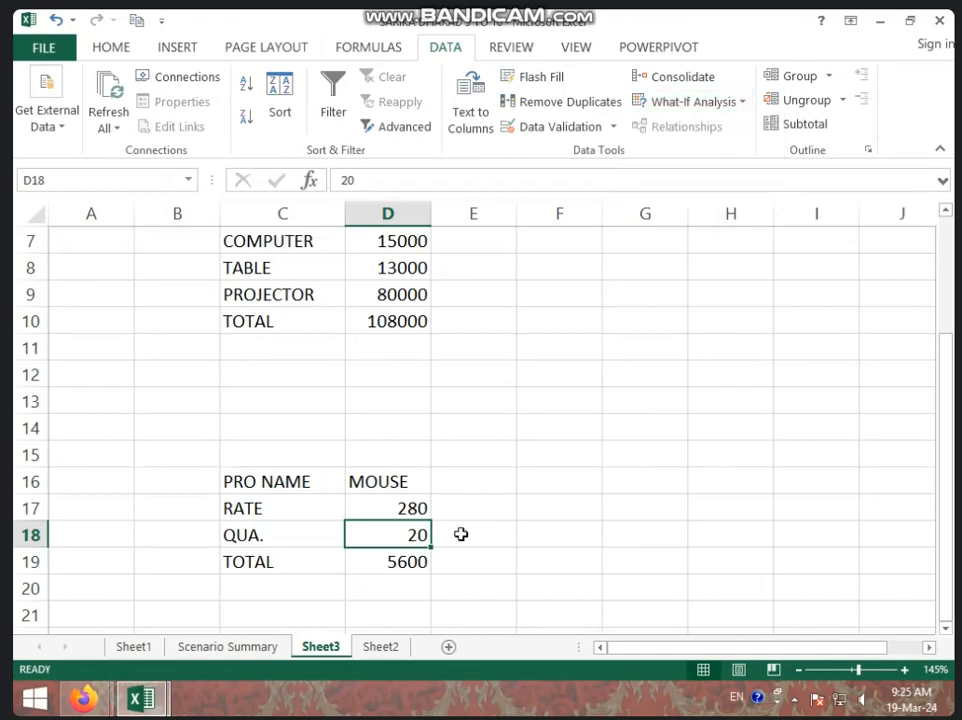
left_click(407, 561)
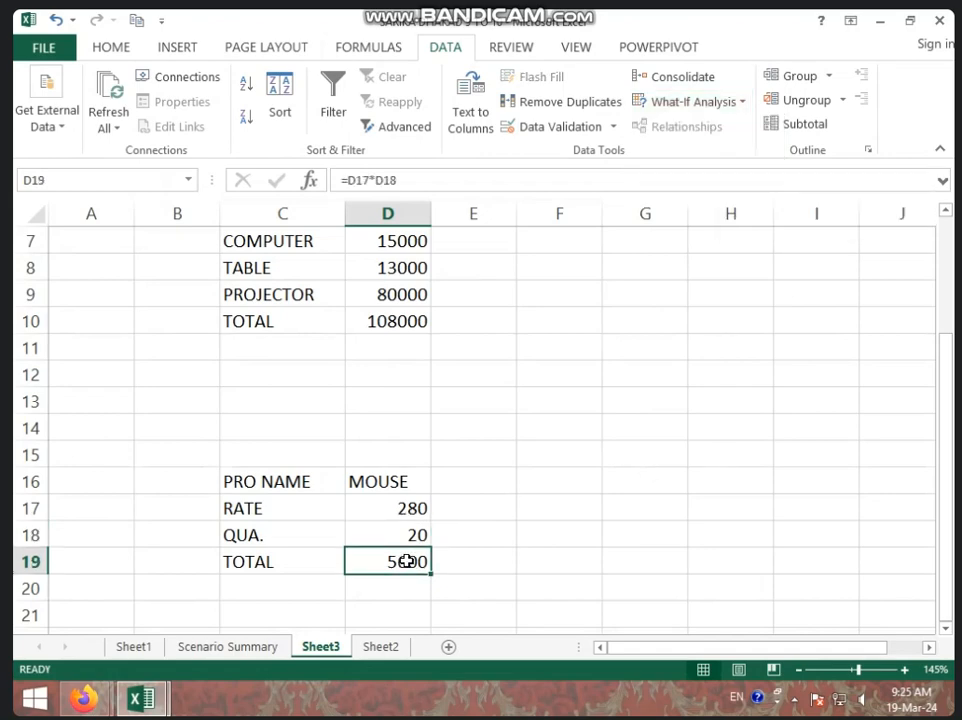
left_click(744, 104)
left_click(716, 164)
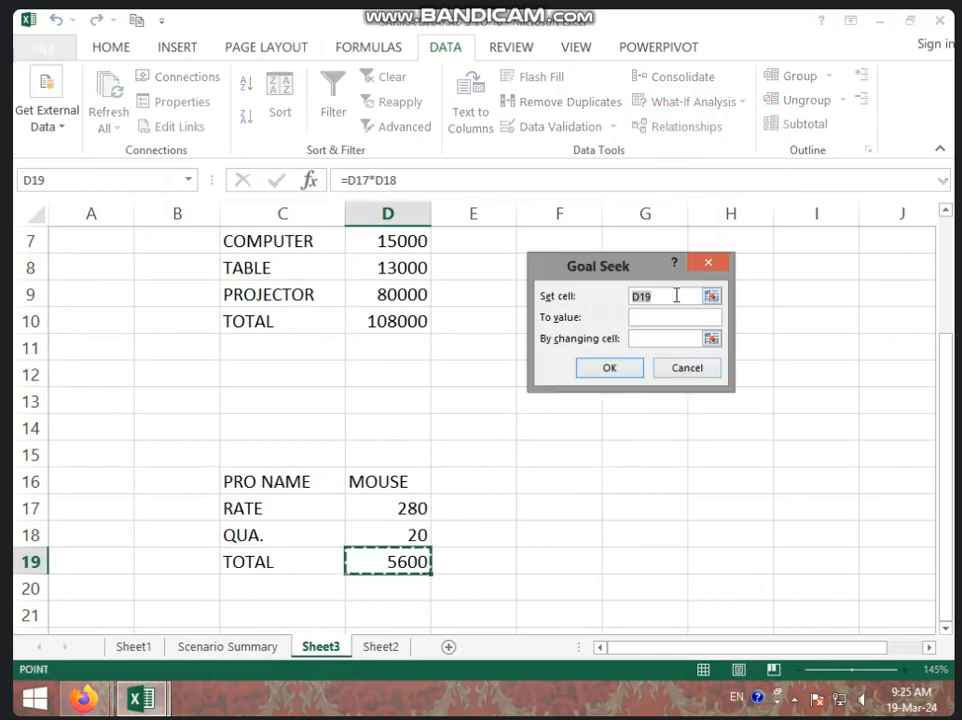
left_click(419, 535)
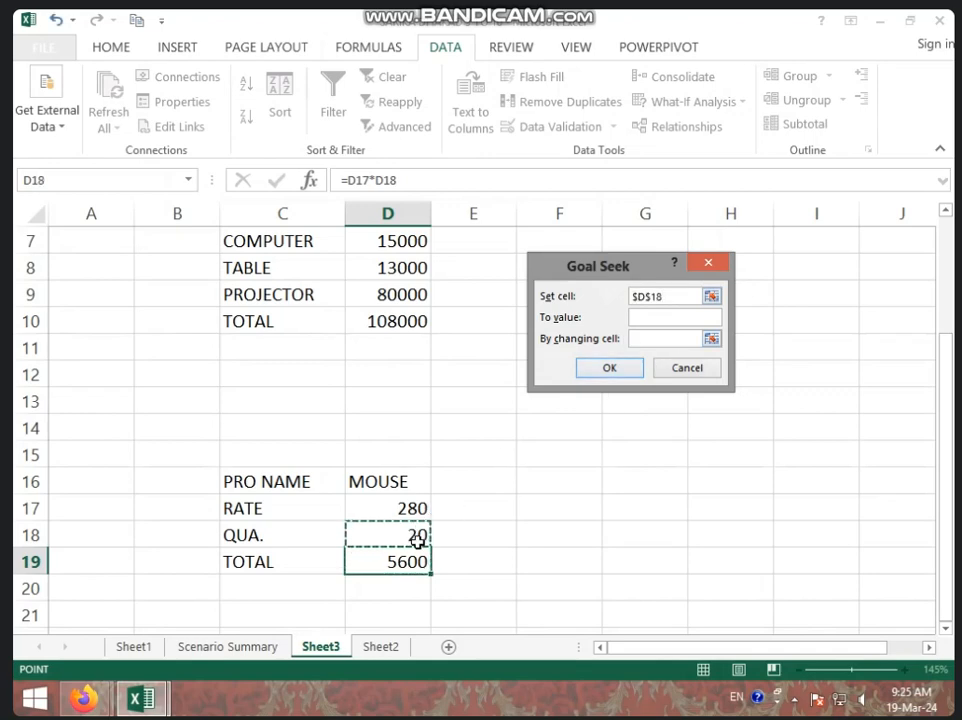
left_click(642, 317)
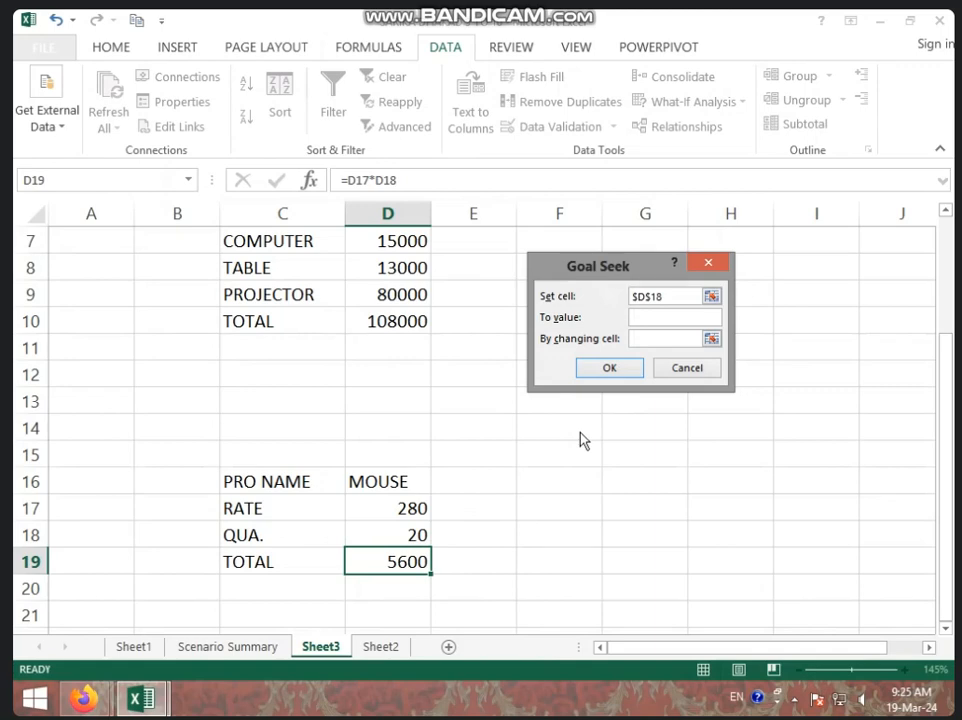
type("55000")
left_click(656, 342)
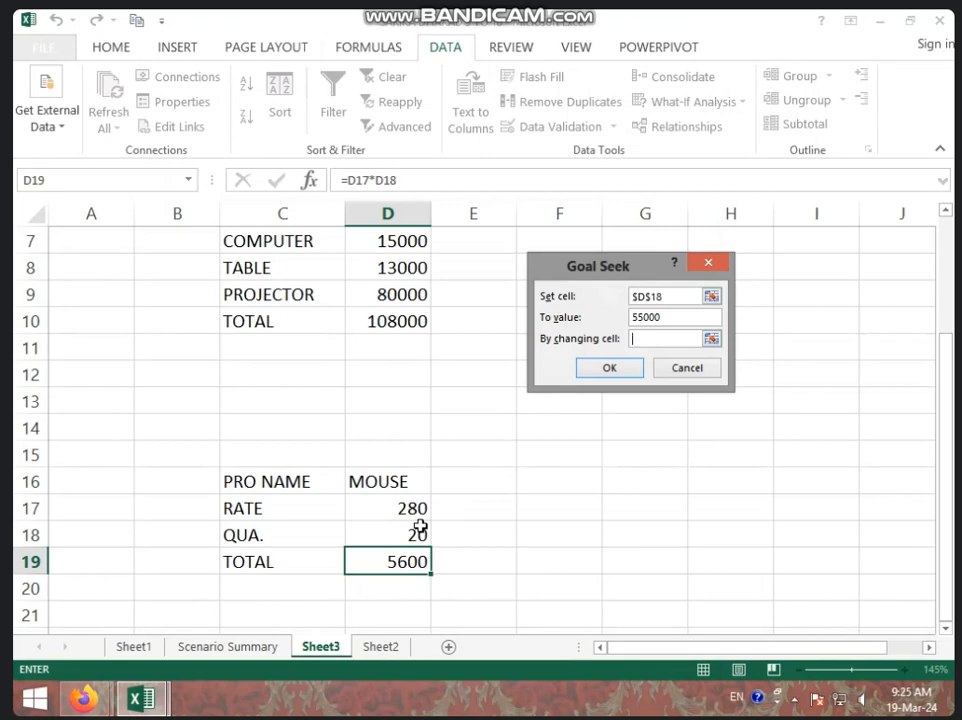
left_click(420, 528)
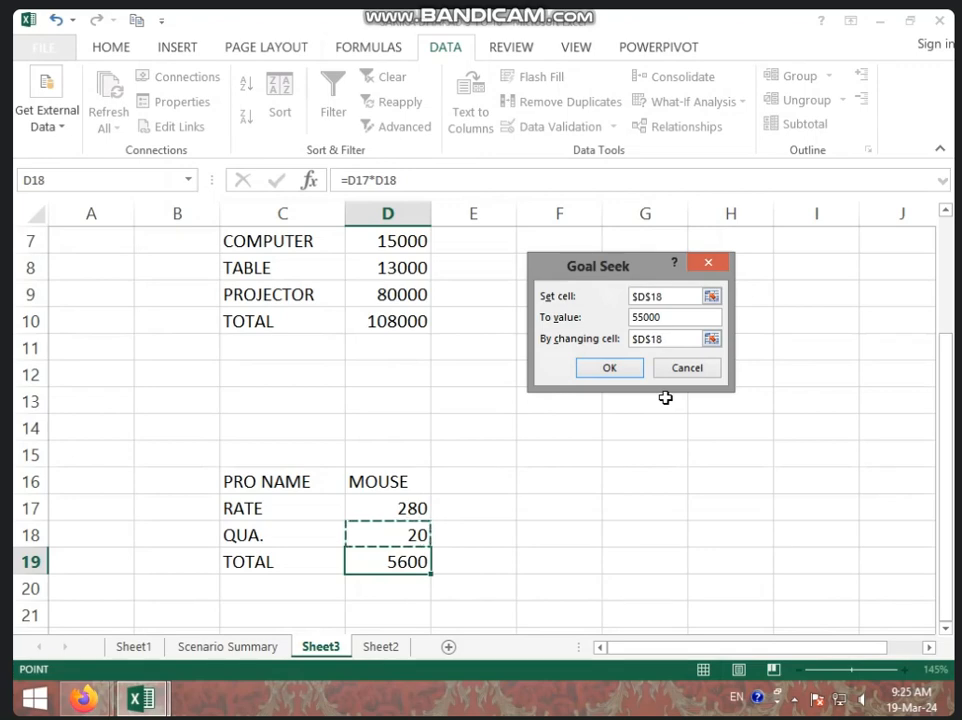
left_click(684, 296)
left_click_drag(670, 296, 614, 298)
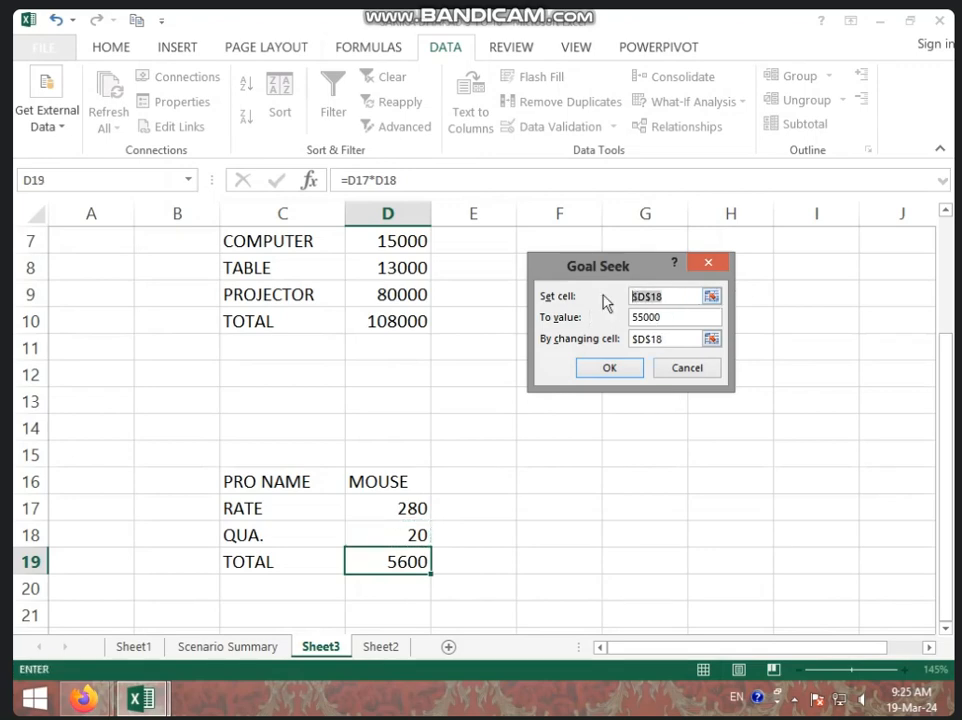
key("BackSpace")
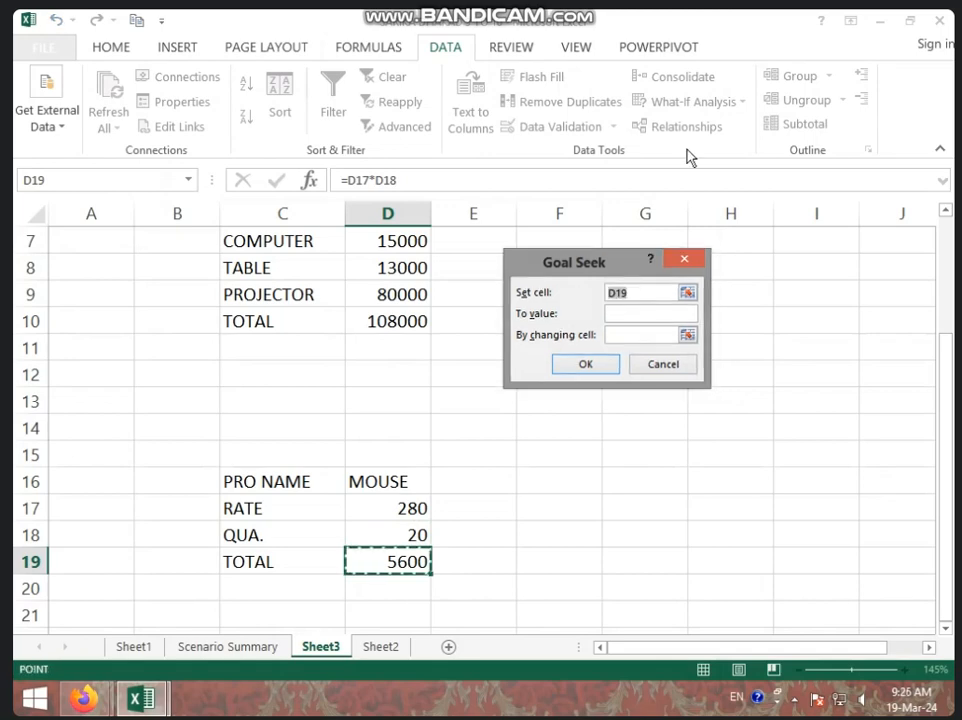
Run Goal Seek to bring the MOUSE total in D19 to 55000 by changing the quantity in D18.
key("BackSpace")
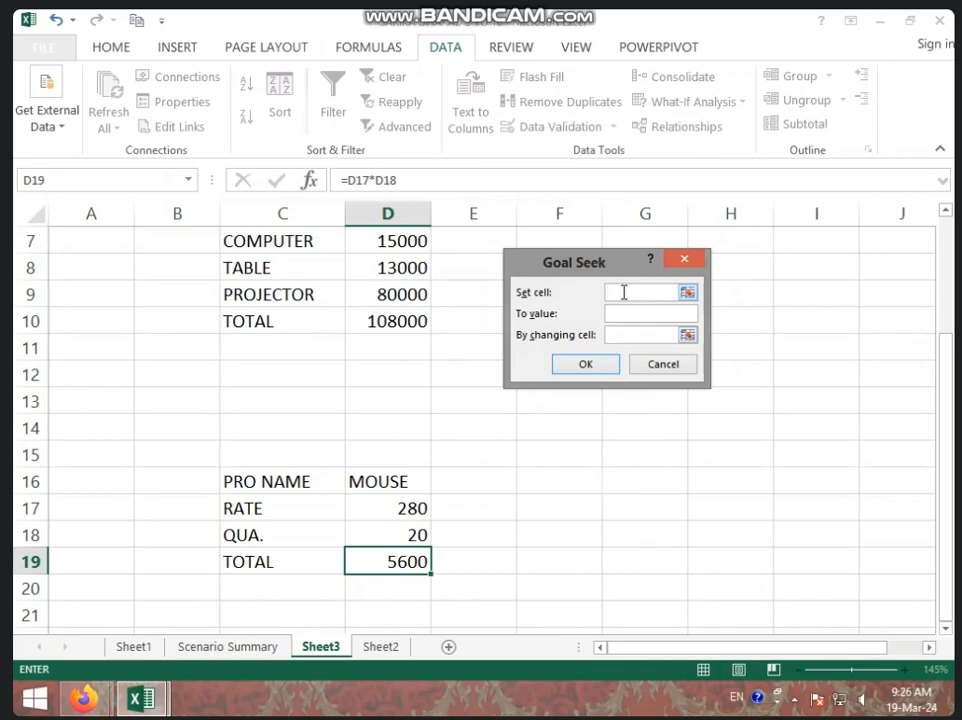
left_click(412, 561)
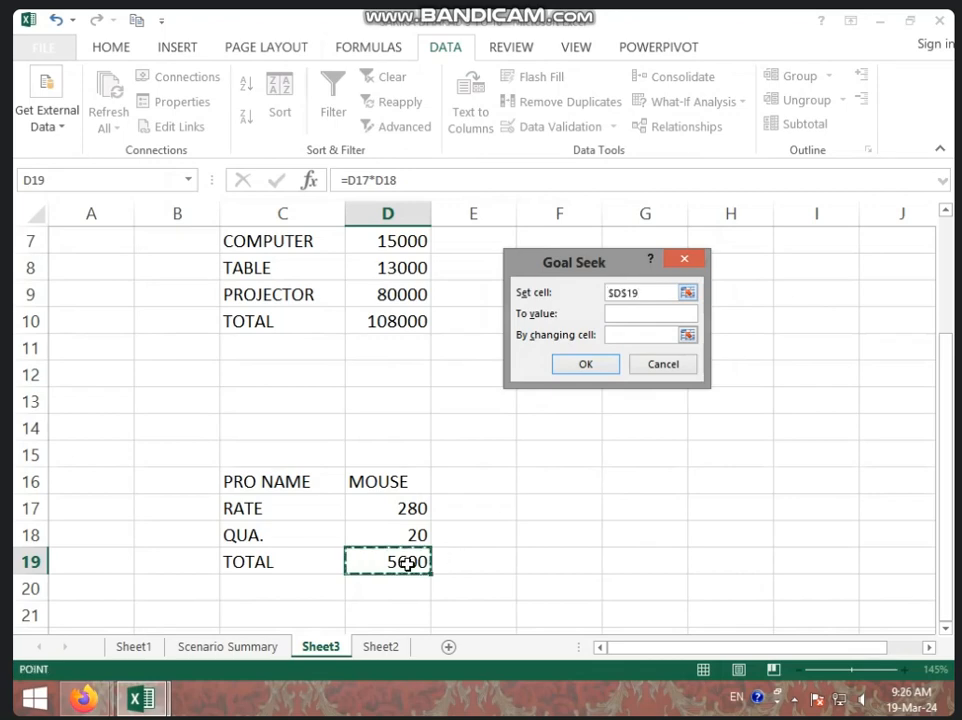
left_click(627, 317)
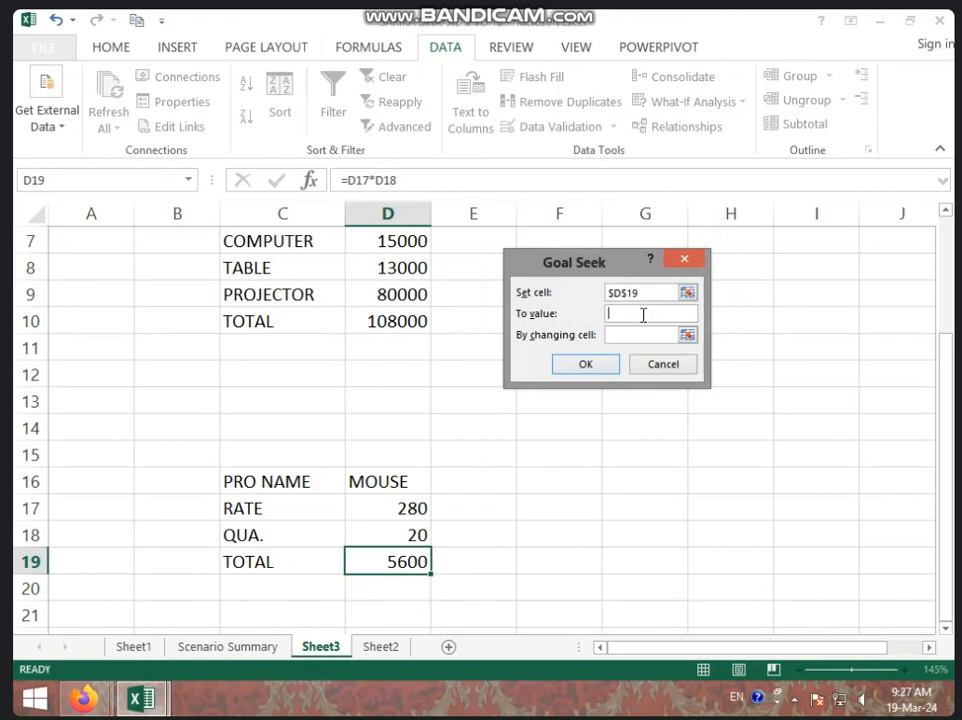
type("55000")
left_click(628, 335)
left_click(405, 531)
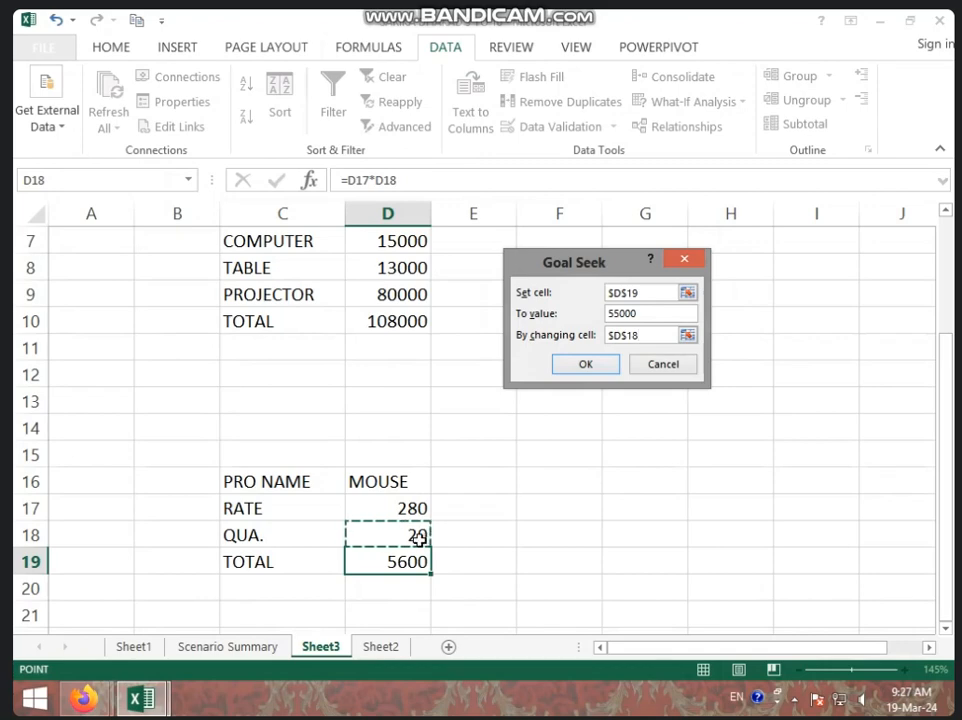
left_click(585, 366)
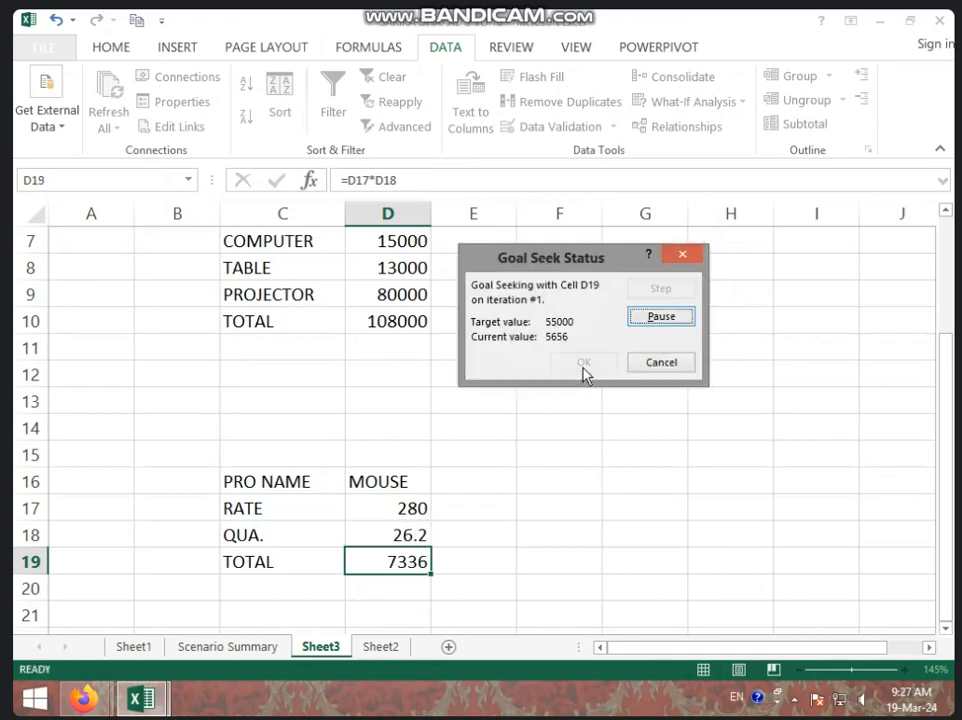
left_click(590, 361)
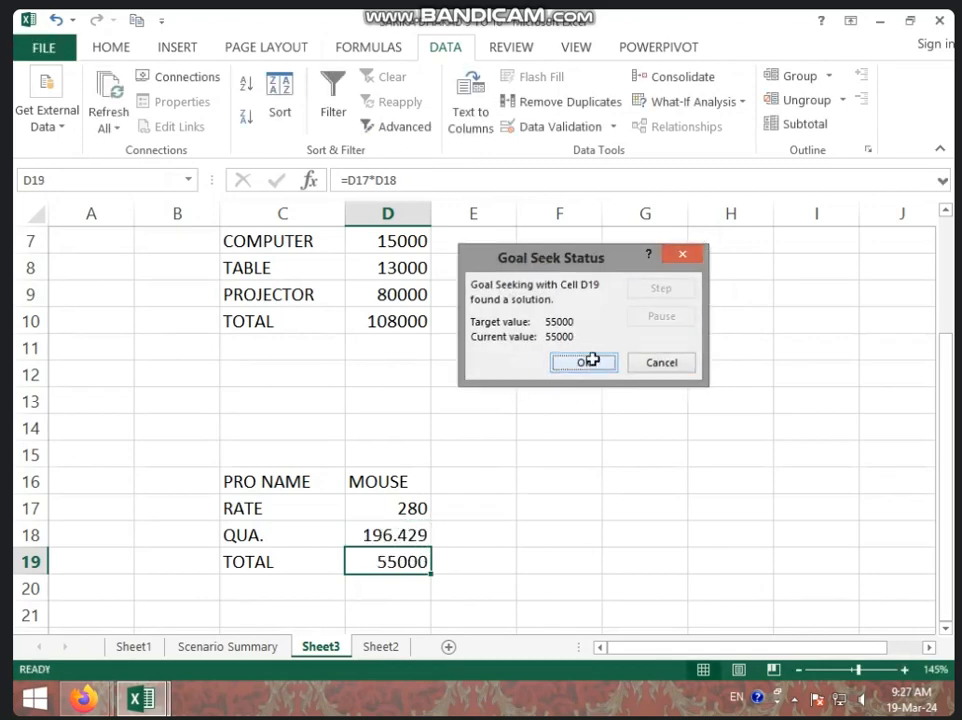
Format the MOUSE quantity in cell D18 to display no decimal places.
left_click(434, 537)
left_click(397, 535)
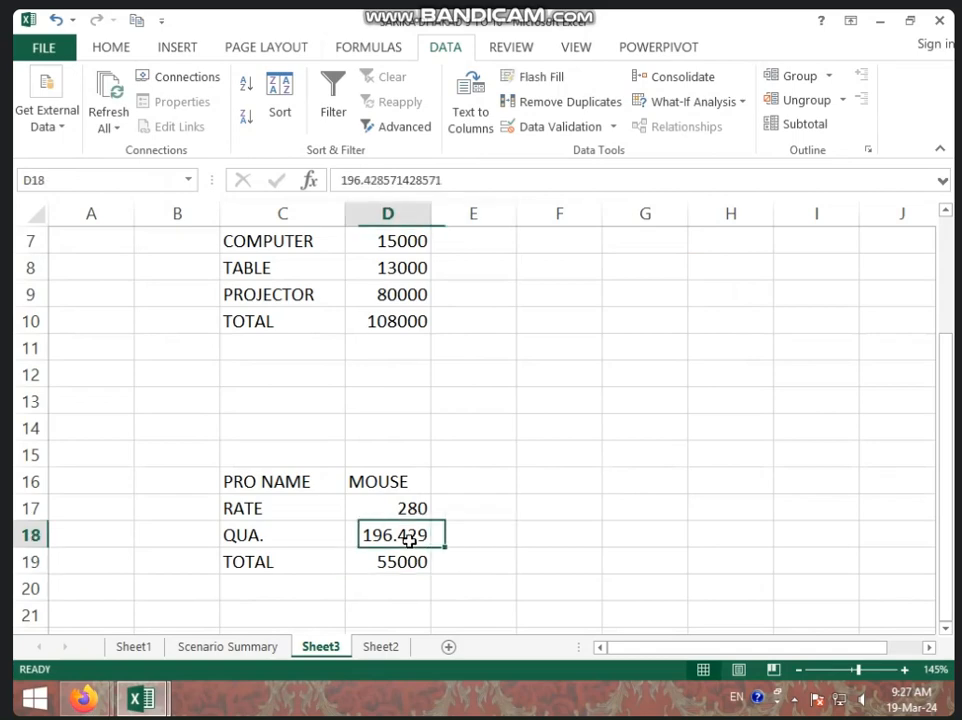
left_click(112, 48)
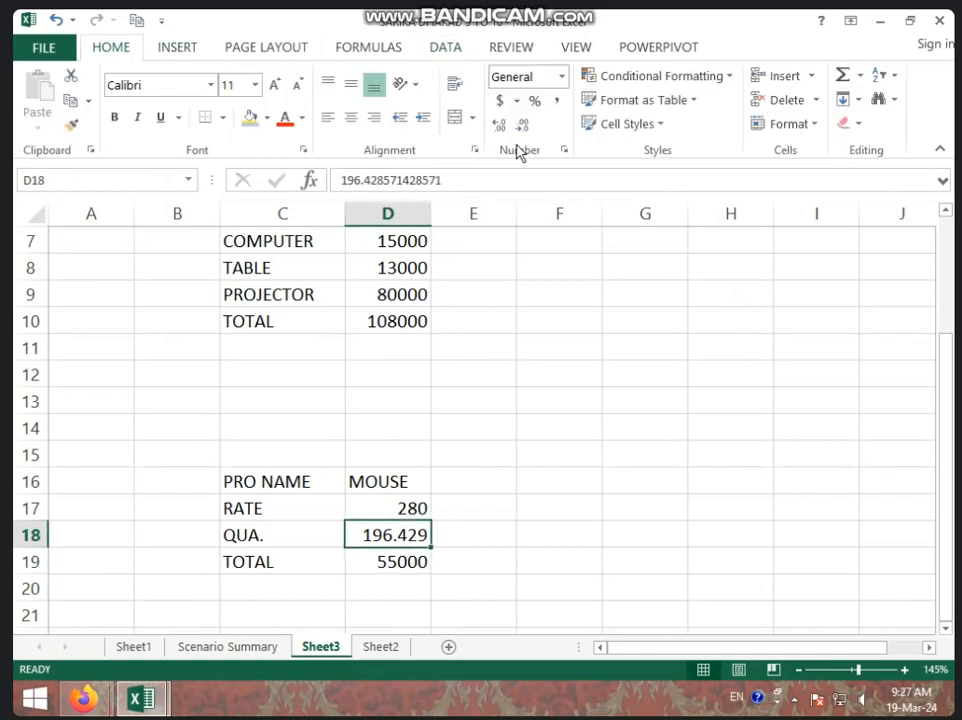
left_click(526, 128)
left_click(526, 128)
left_click(528, 131)
left_click(555, 458)
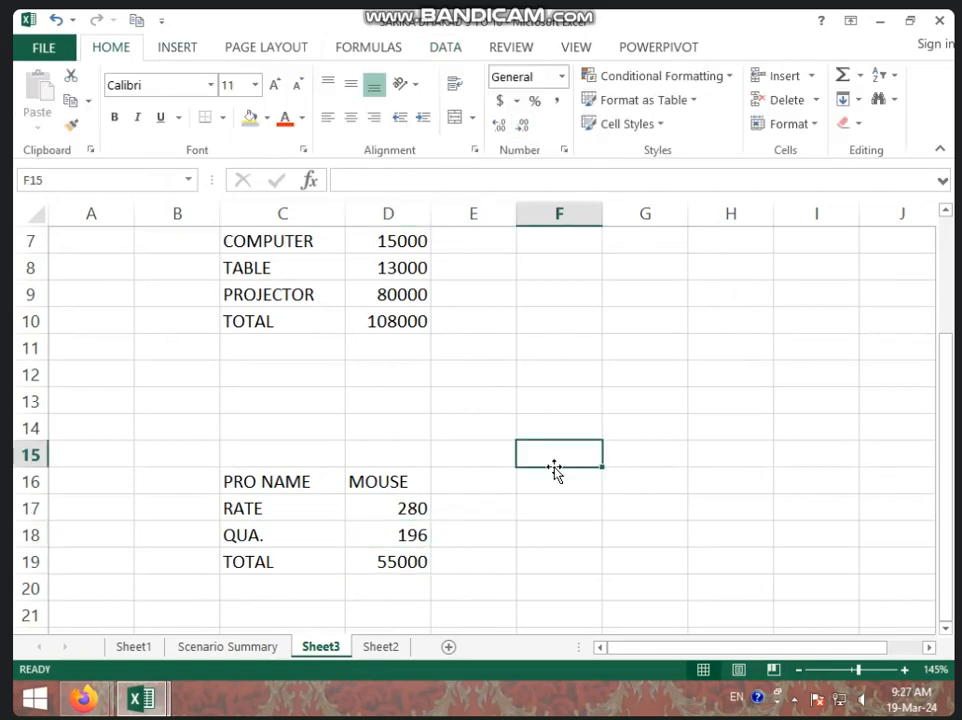
Check the MOUSE total with the formula =D17*D18 in cell G17 and clear that cell.
left_click(426, 532)
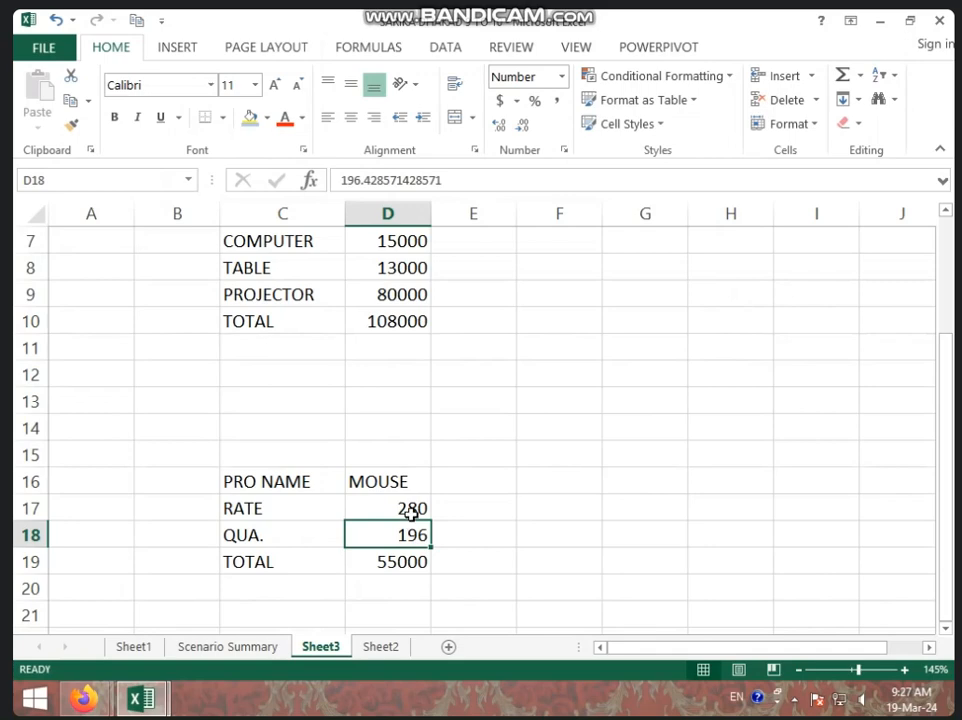
left_click(419, 571)
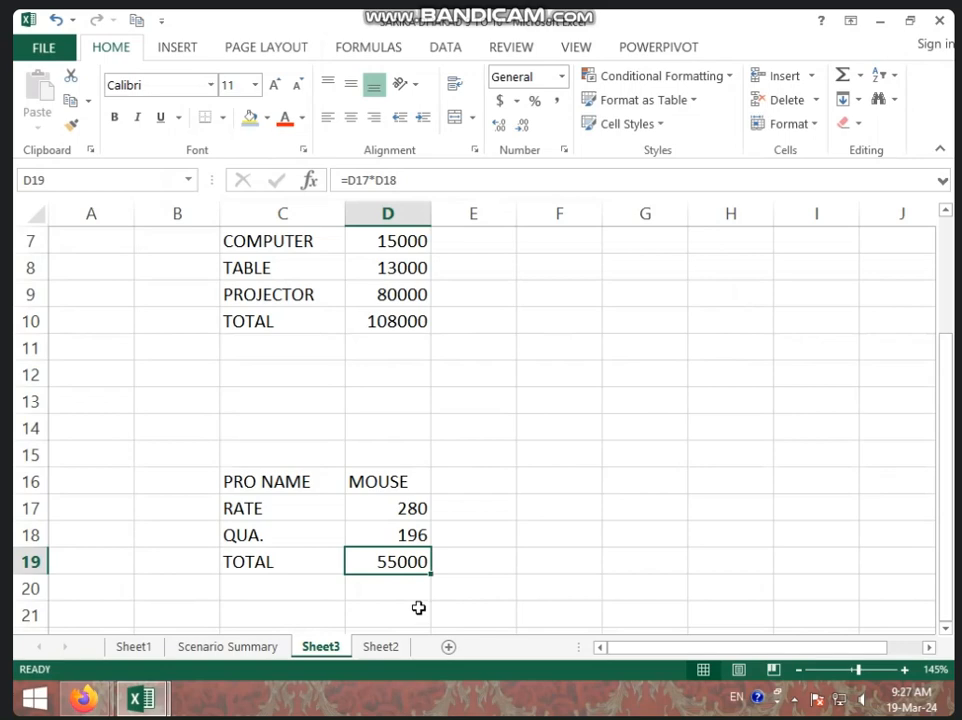
left_click(648, 514)
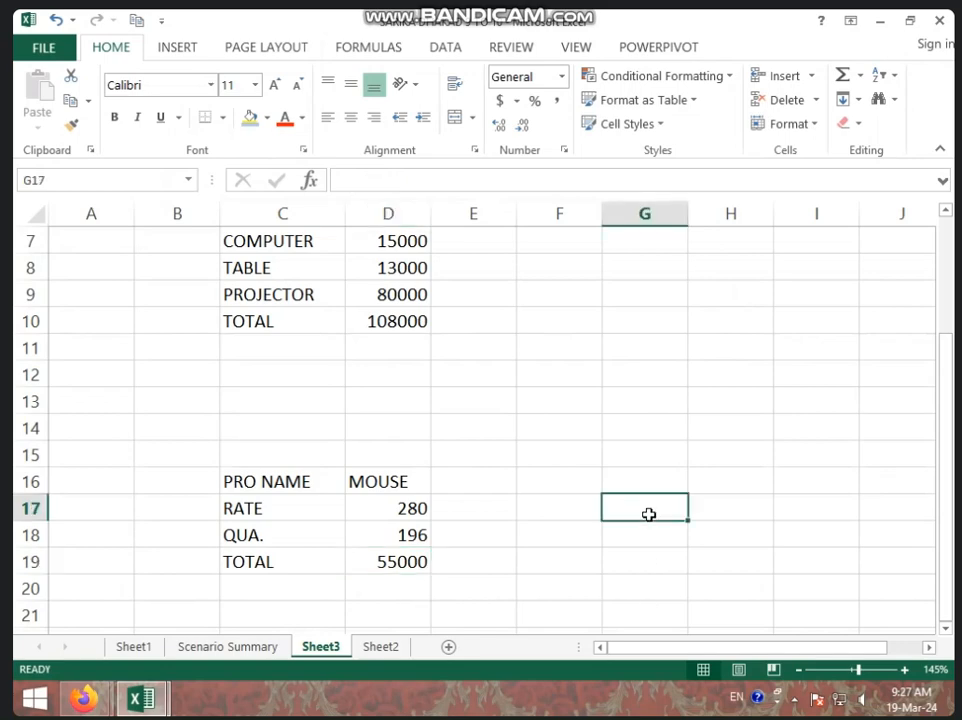
type("=")
left_click(414, 508)
type("*")
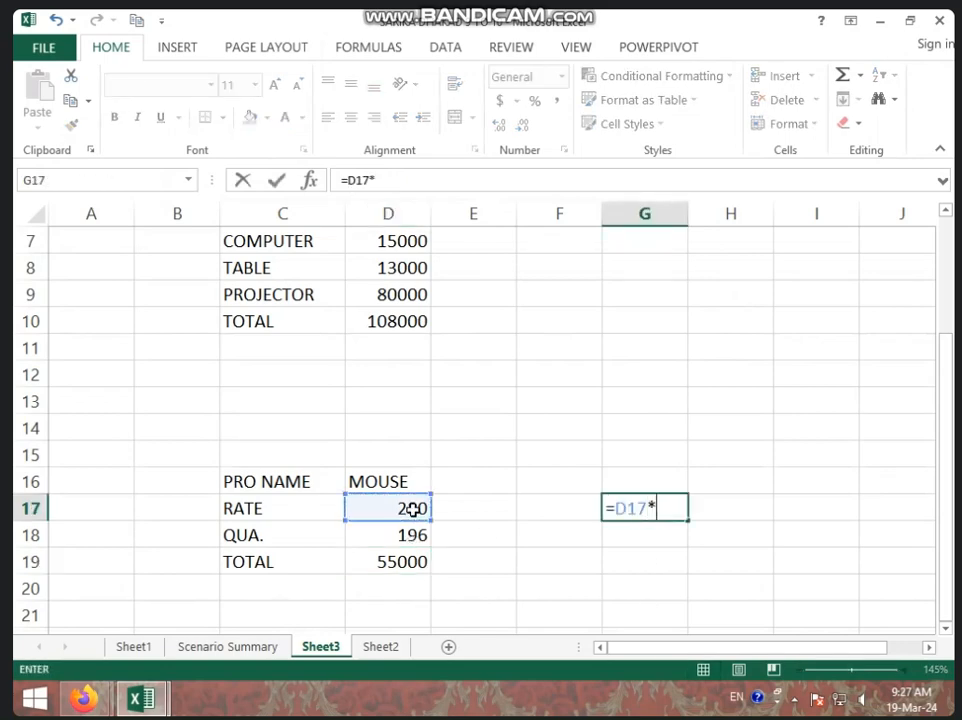
left_click(425, 549)
left_click(421, 537)
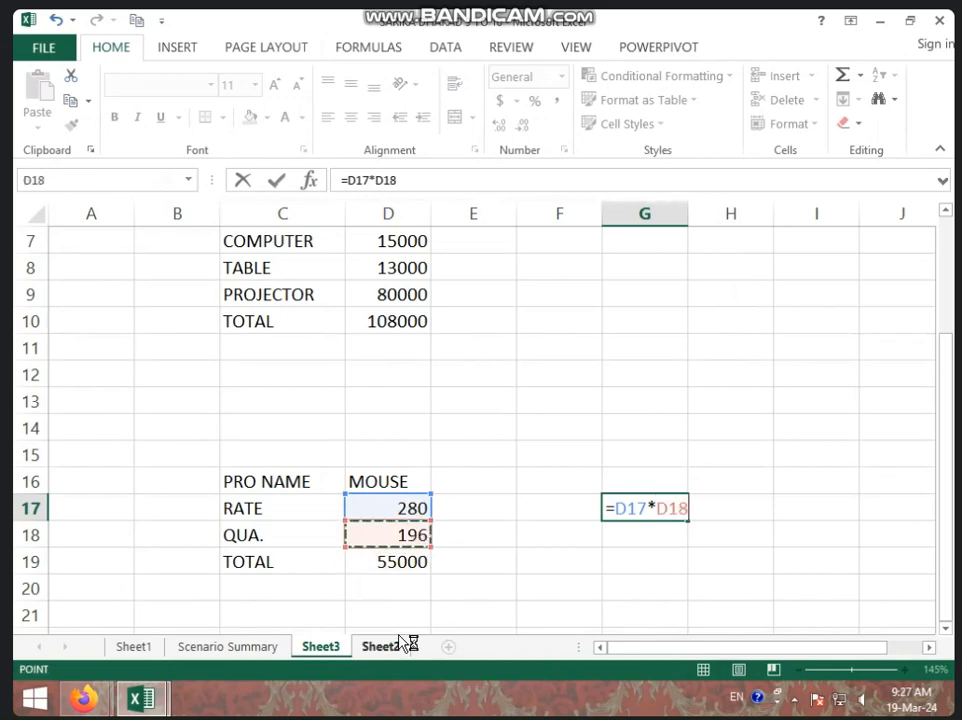
key("Return")
key("Up")
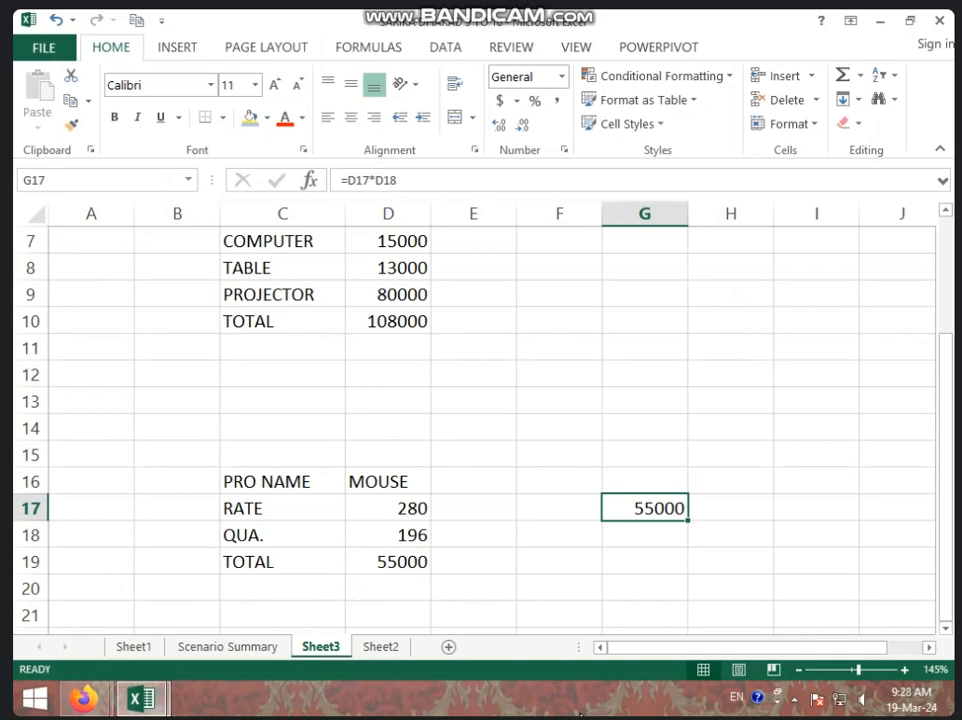
key("Delete")
left_click(549, 614)
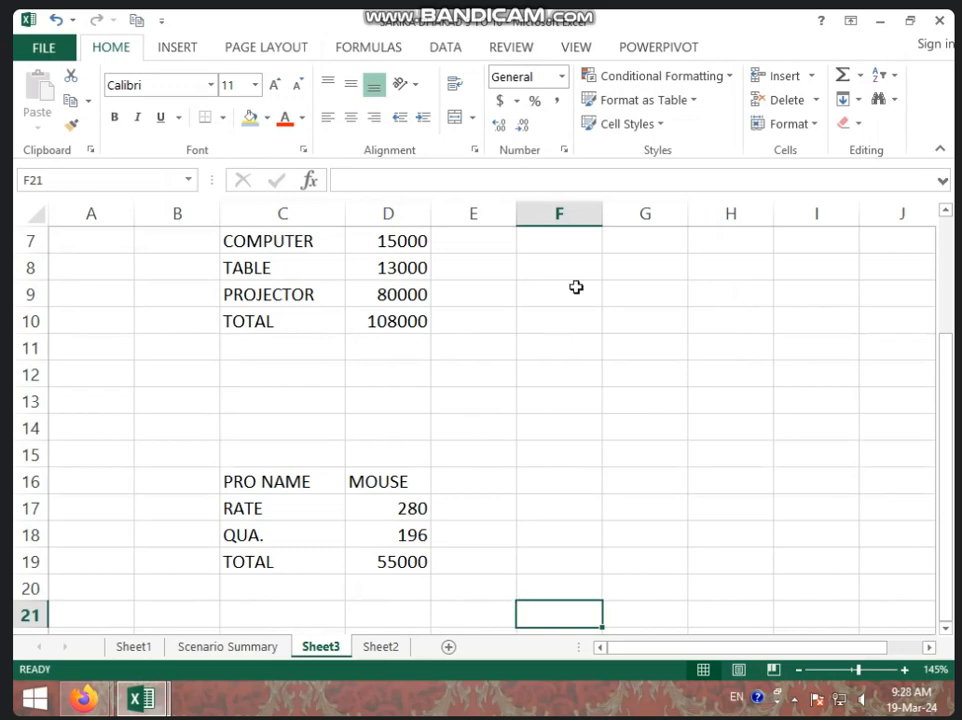
left_click(446, 48)
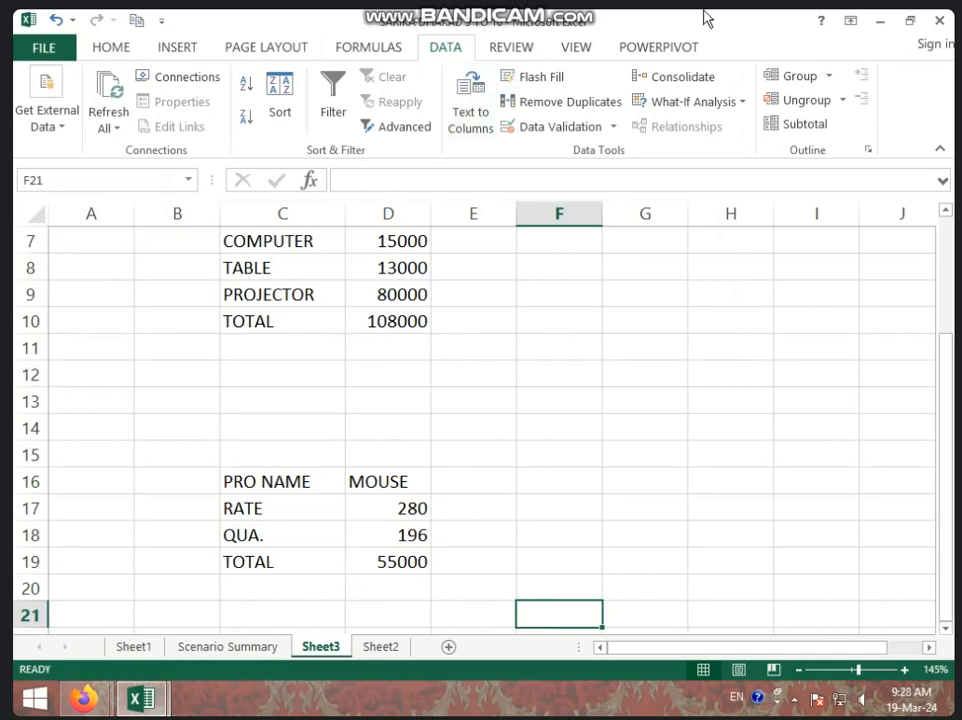
left_click(695, 101)
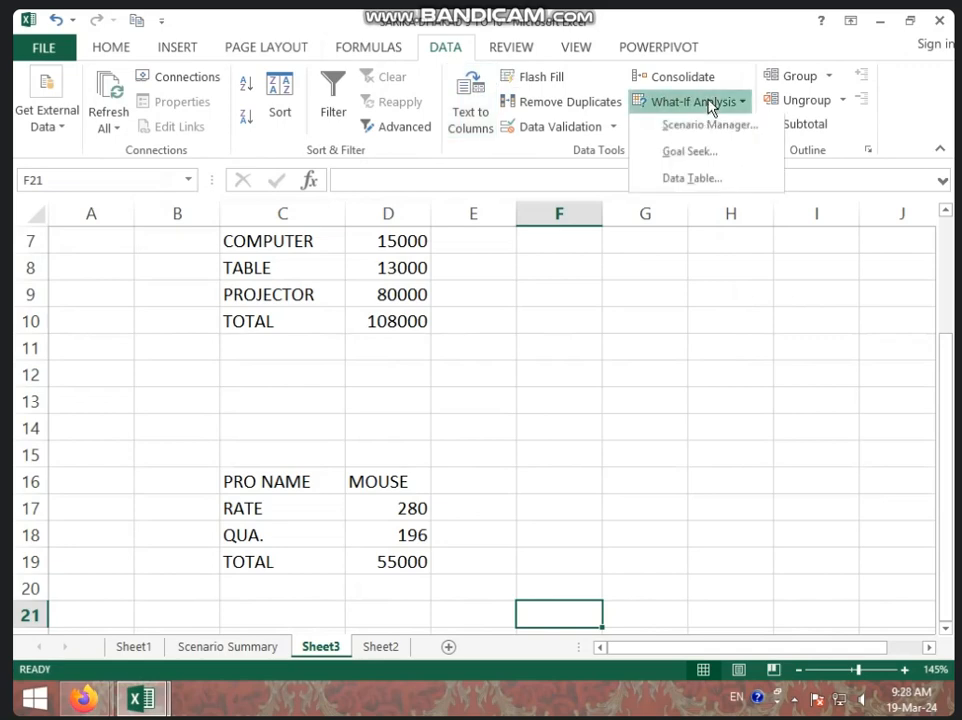
left_click(690, 156)
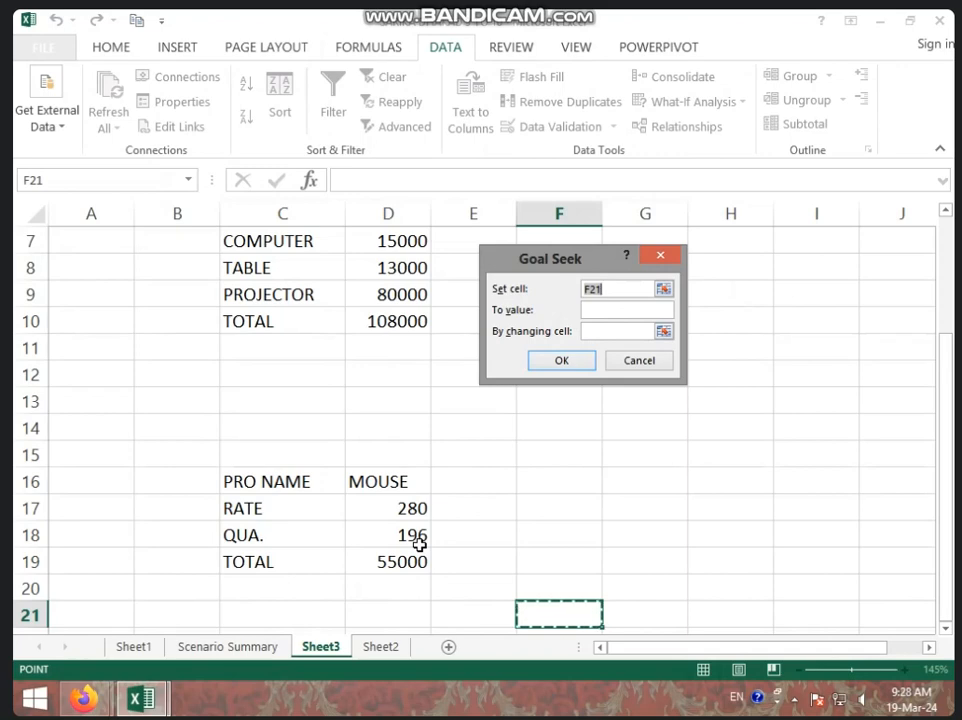
left_click(641, 362)
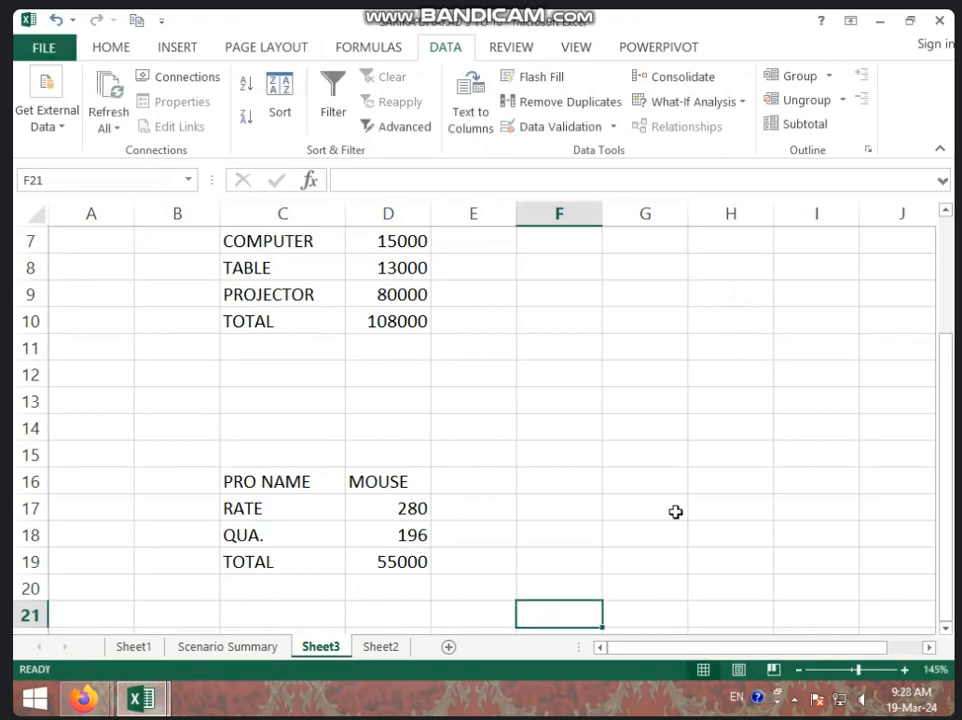
Enter the alternative MOUSE rates 270, 280 and 290 in cells E22 to E24 and extend the series to 310 in E26.
scroll(676, 512, "down", 1, "ctrl")
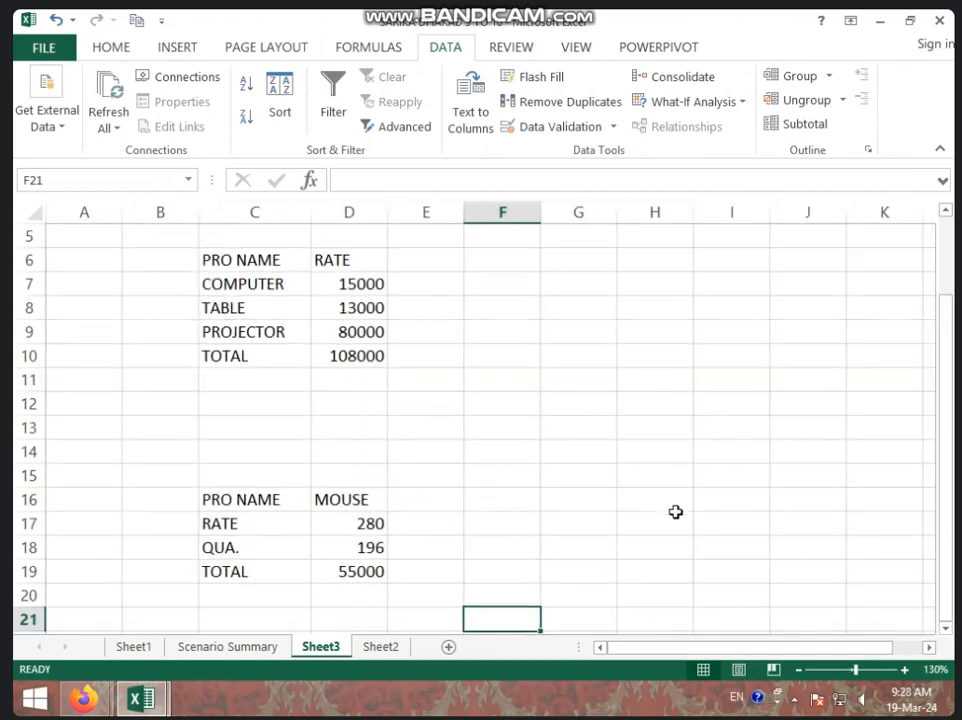
scroll(676, 512, "down", 1)
scroll(676, 512, "down", 1)
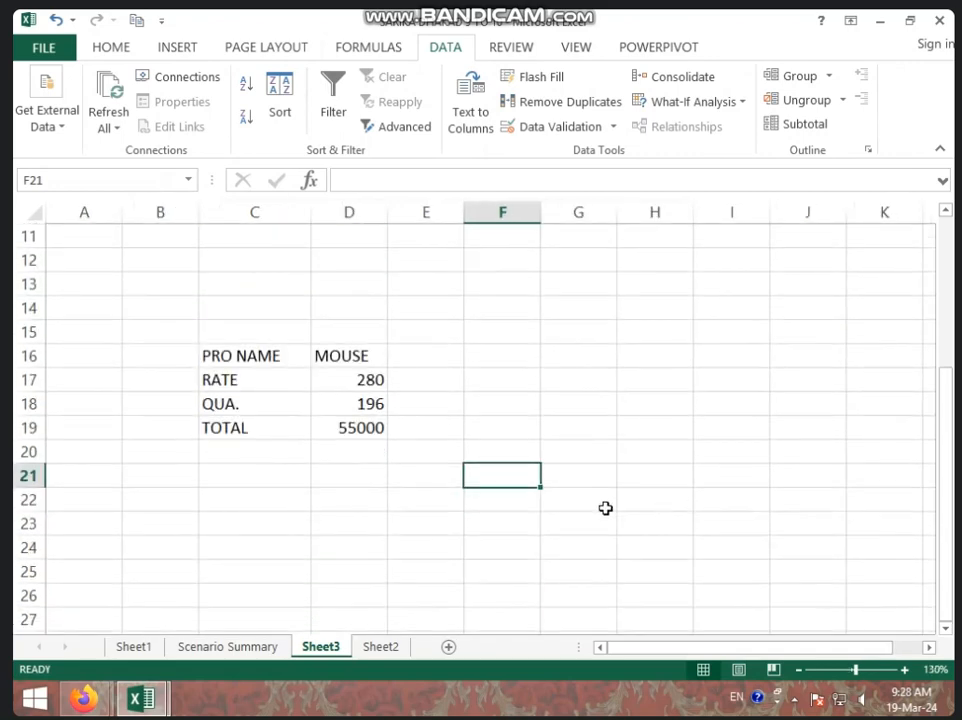
left_click(441, 503)
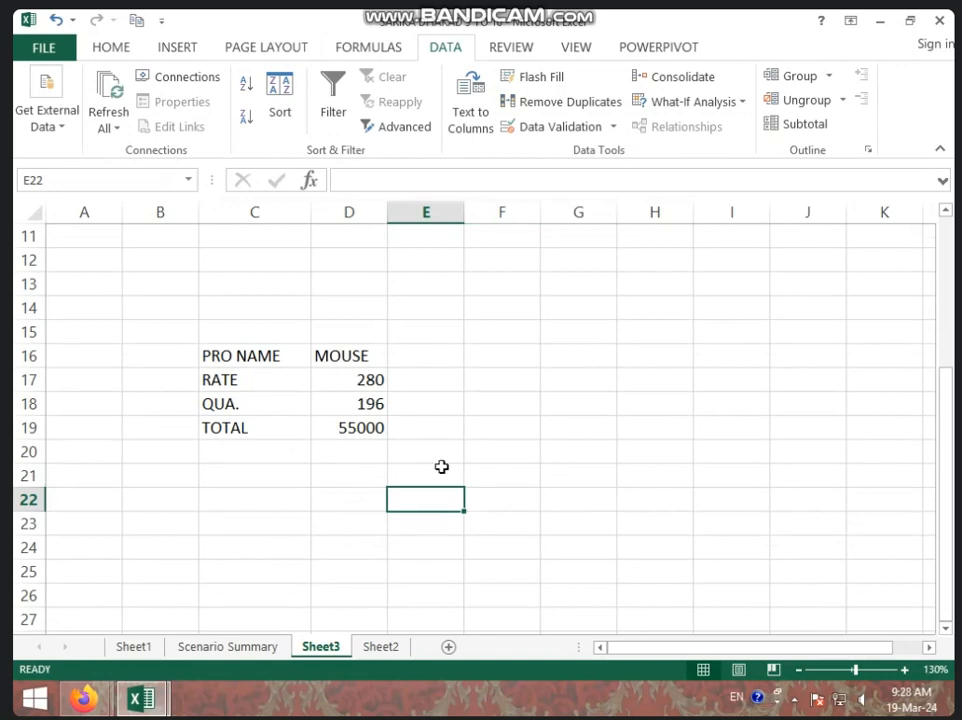
type("278")
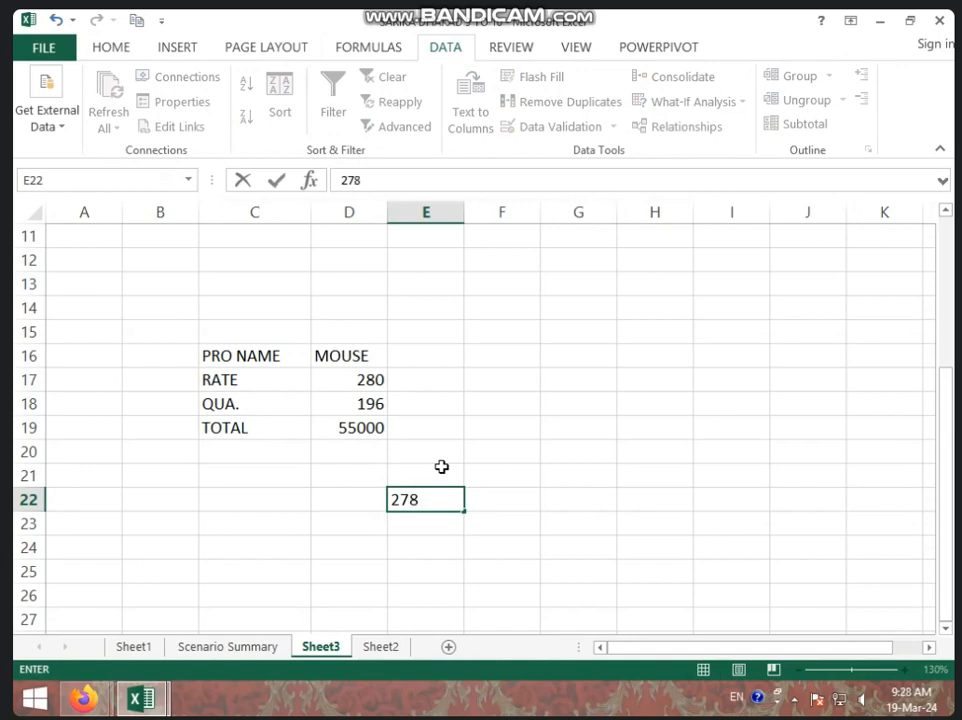
key("BackSpace")
type("0")
key("Return")
type("280")
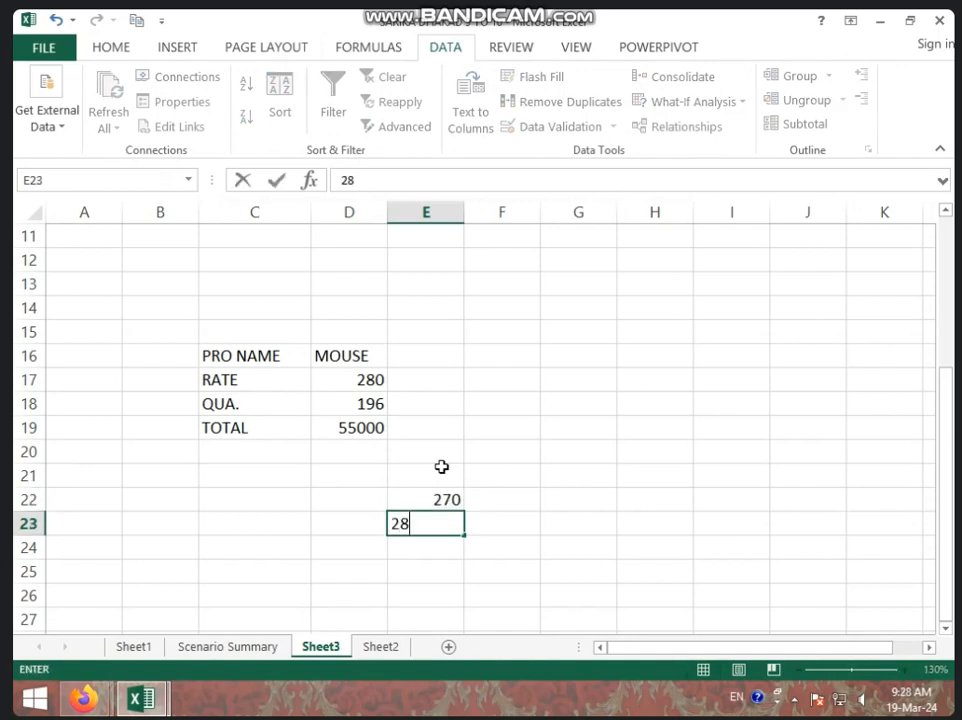
key("Return")
type("2")
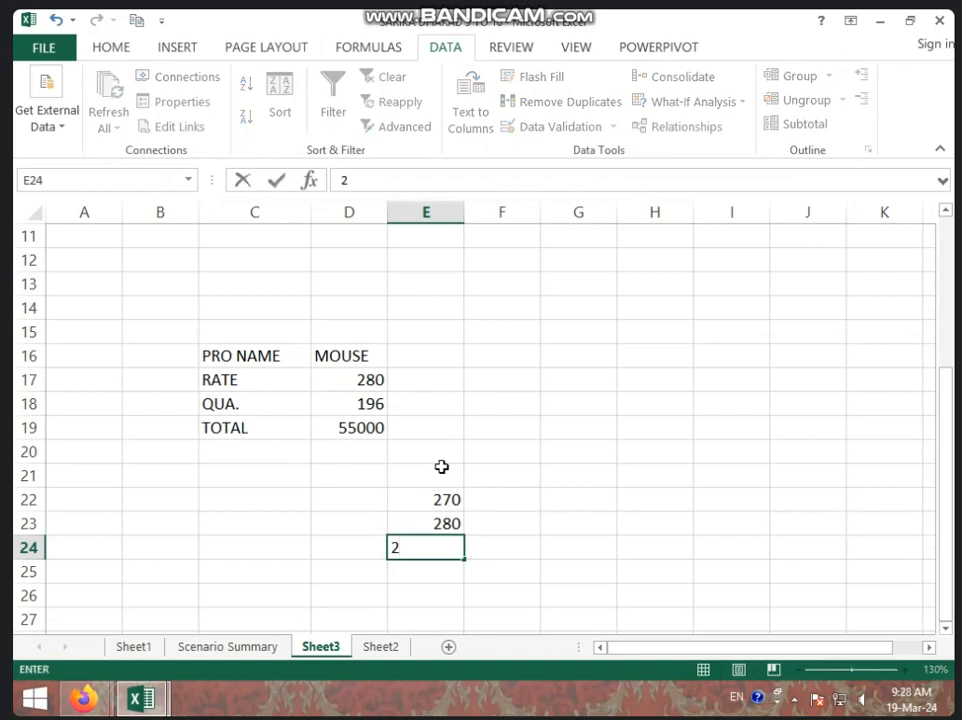
type("90")
left_click(472, 476)
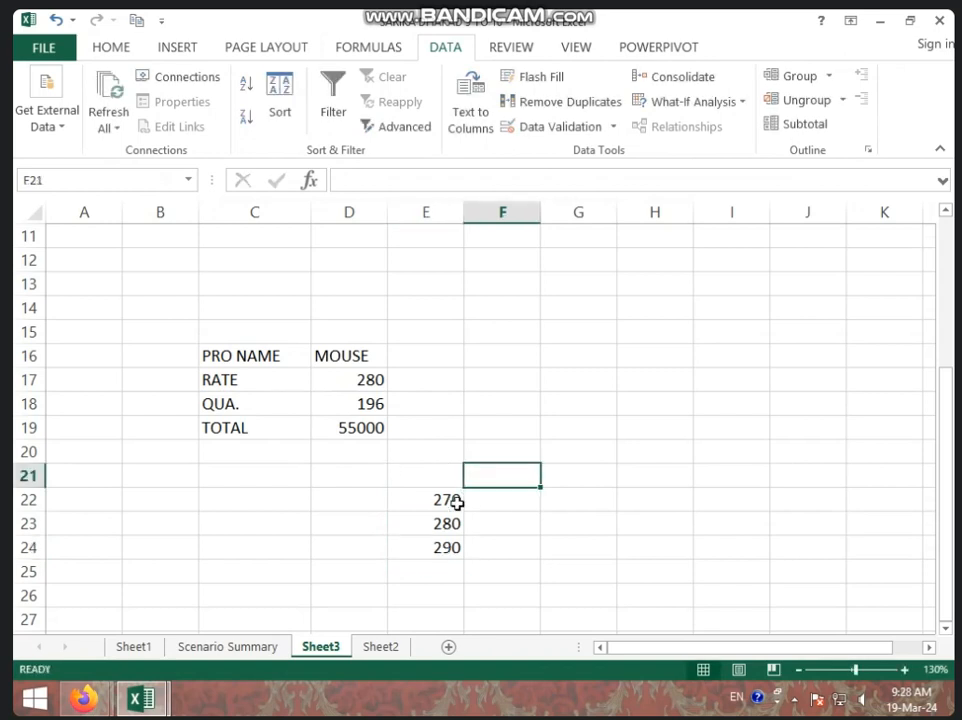
left_click_drag(456, 503, 467, 600)
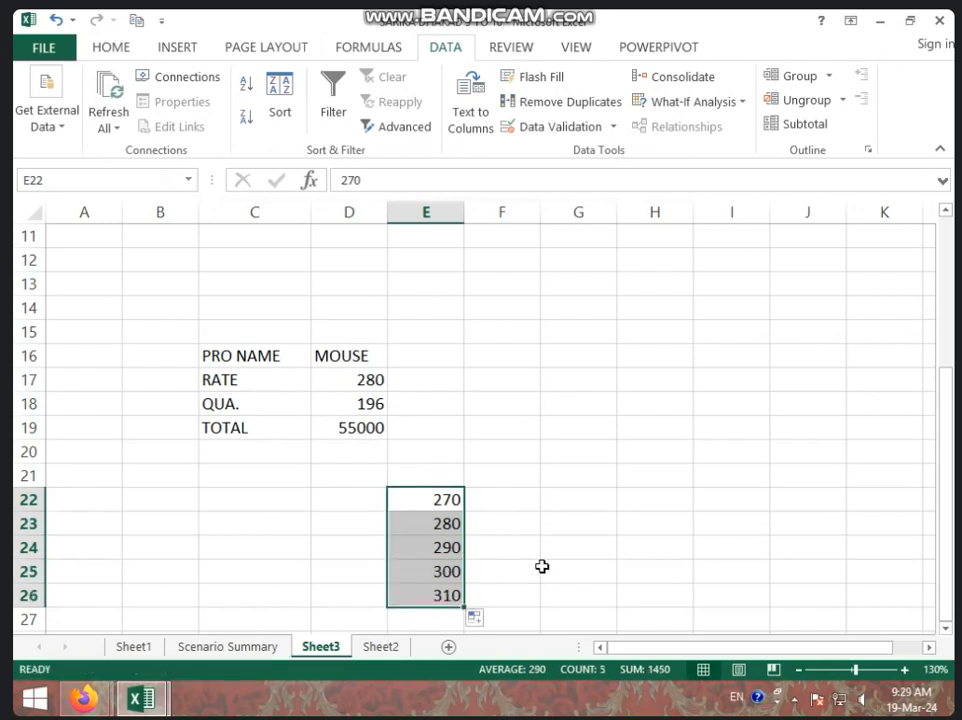
left_click(542, 567)
left_click_drag(438, 510, 446, 592)
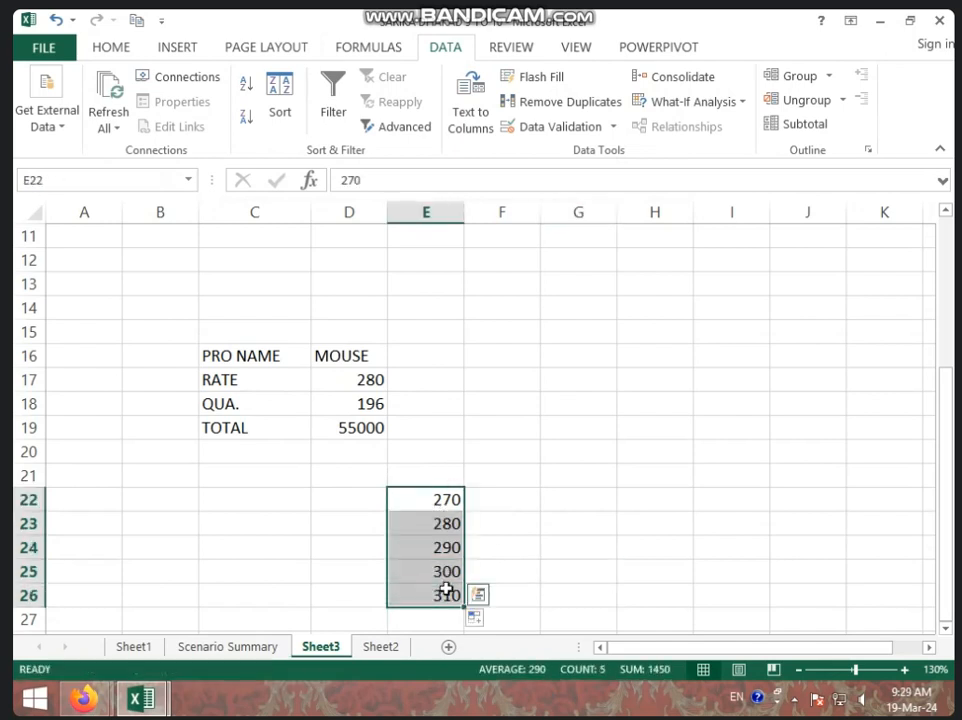
left_click(299, 357)
left_click(450, 494)
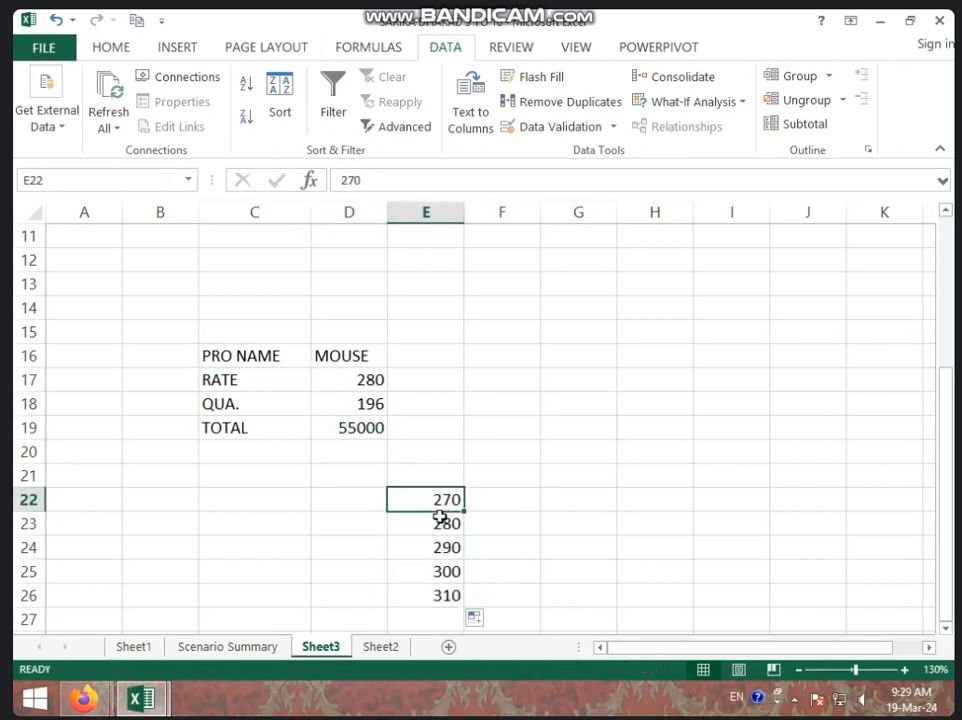
left_click(449, 546)
left_click(444, 570)
left_click(442, 591)
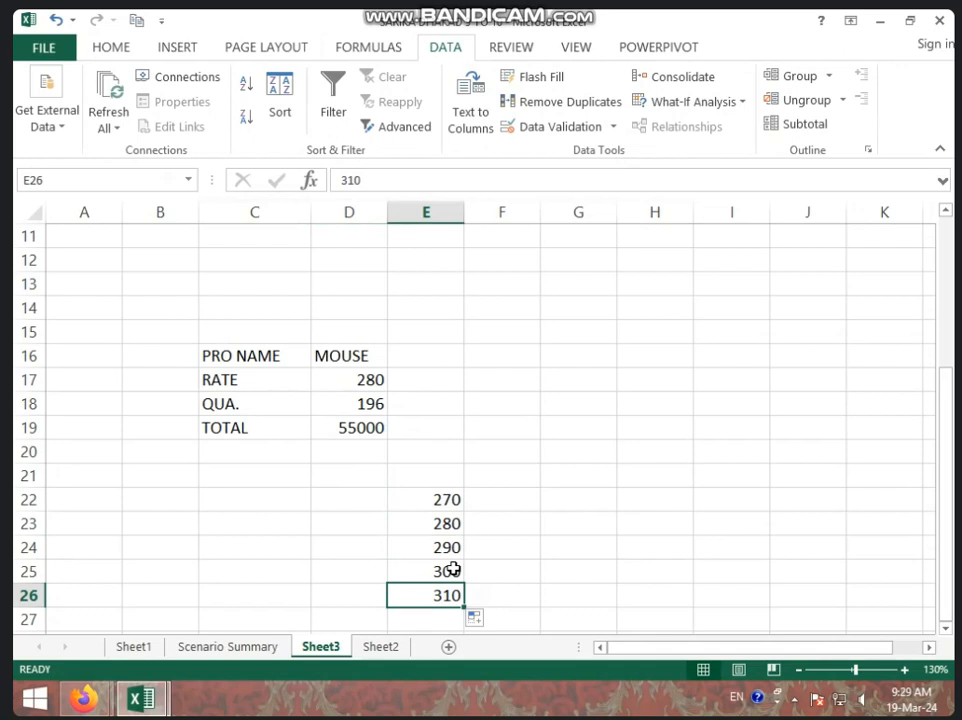
left_click(503, 503)
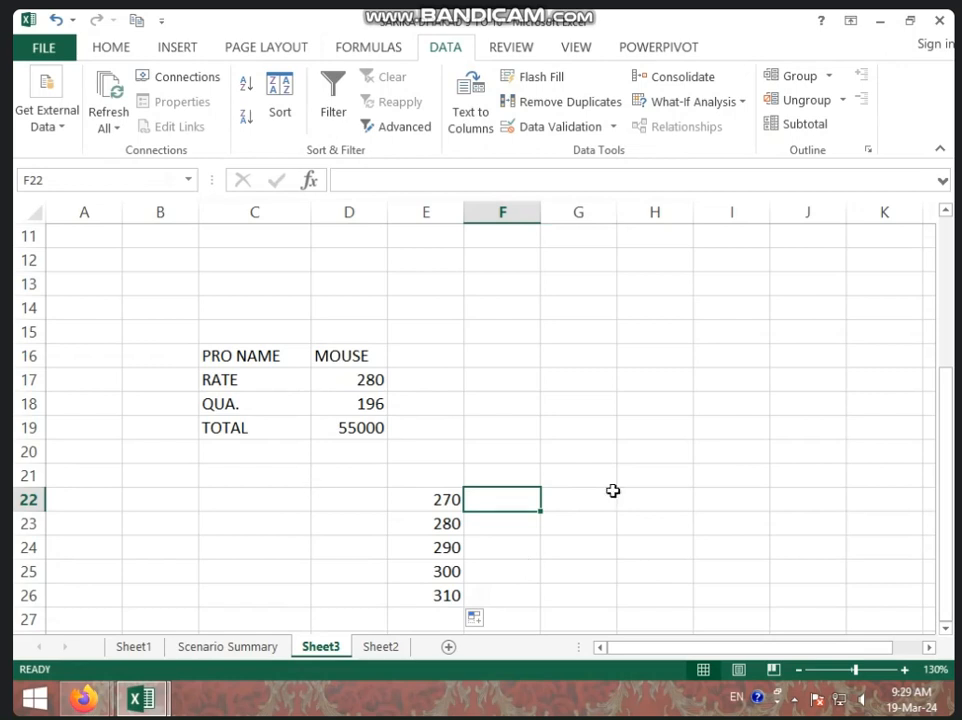
Enter a formula in cell F21 that multiplies the MOUSE rate in D17 by the quantity in D18.
left_click(506, 480)
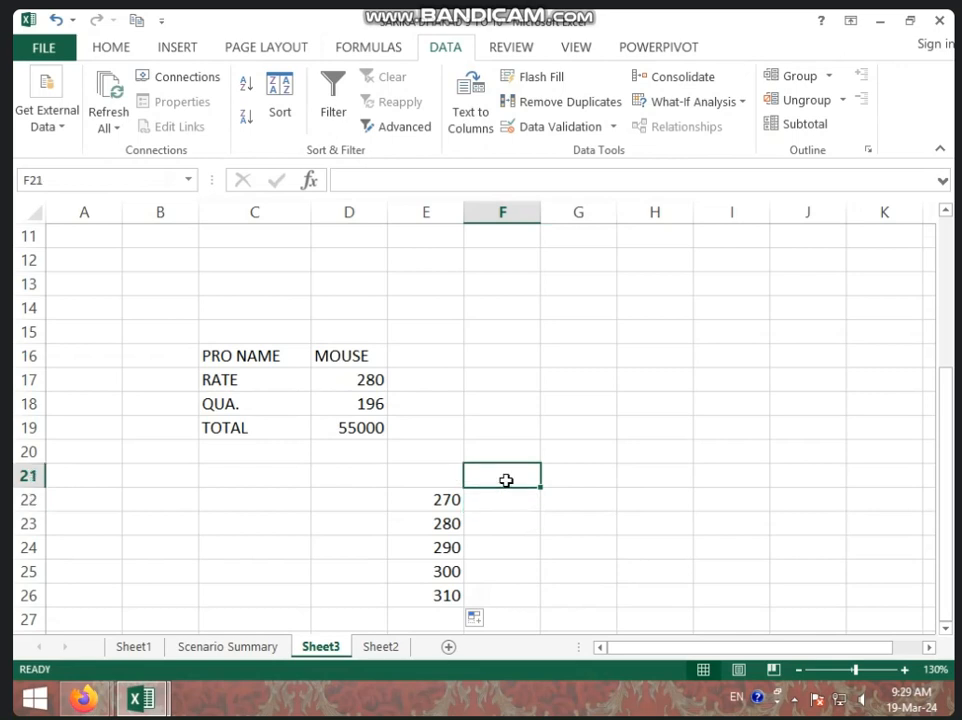
type("=")
left_click(369, 381)
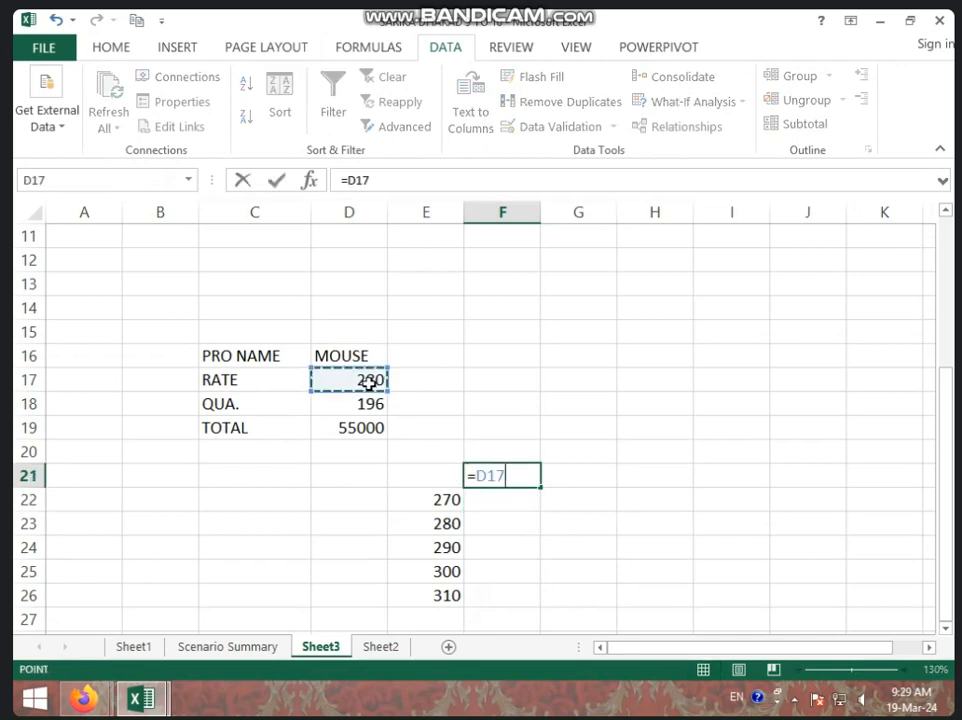
type("*")
left_click(373, 404)
key("Return")
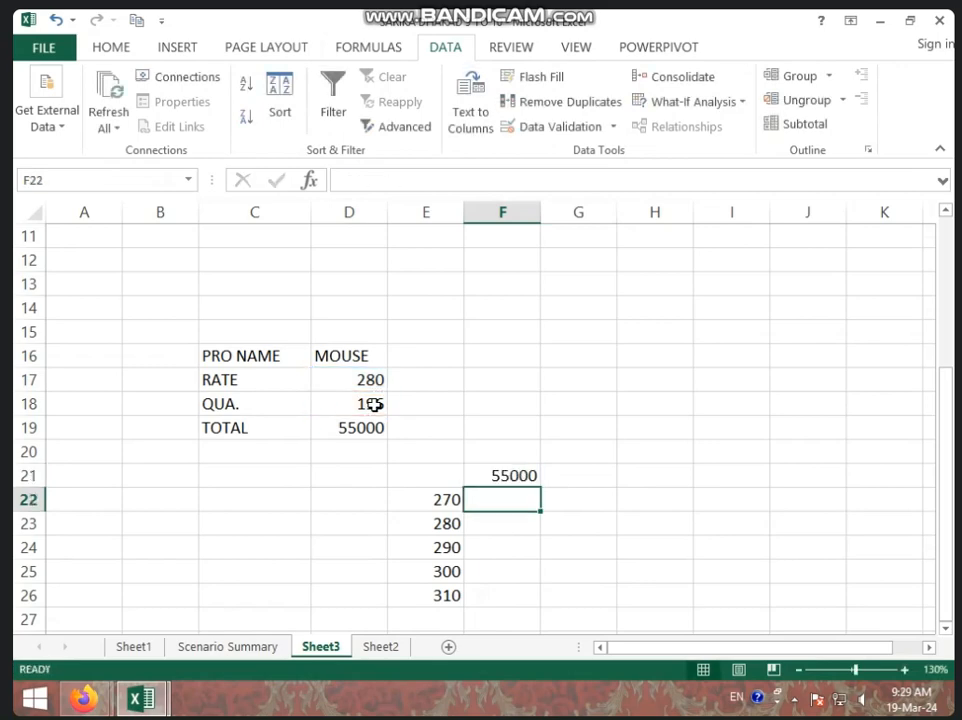